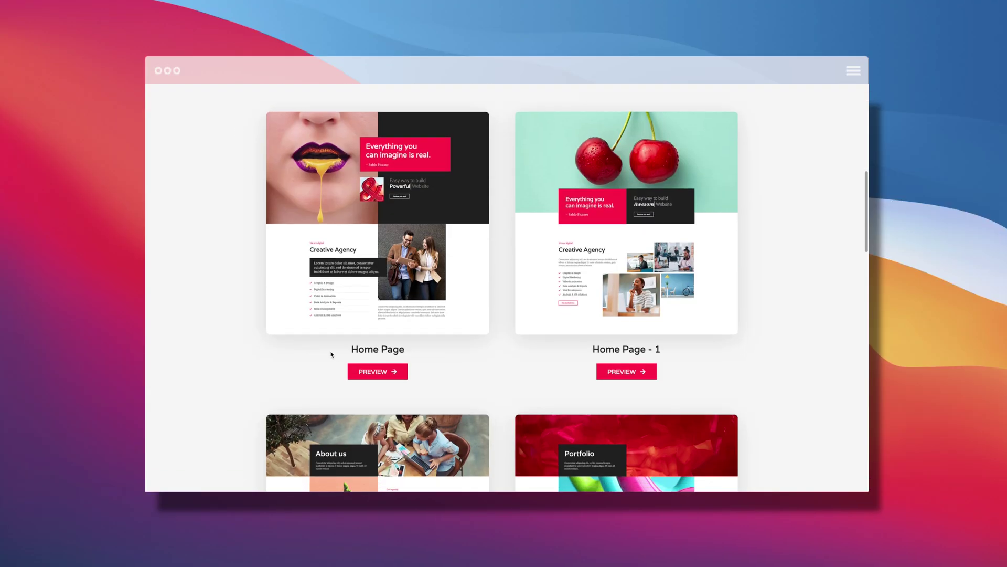
- Preview the Home Page template demo and scroll down through it
click(378, 377)
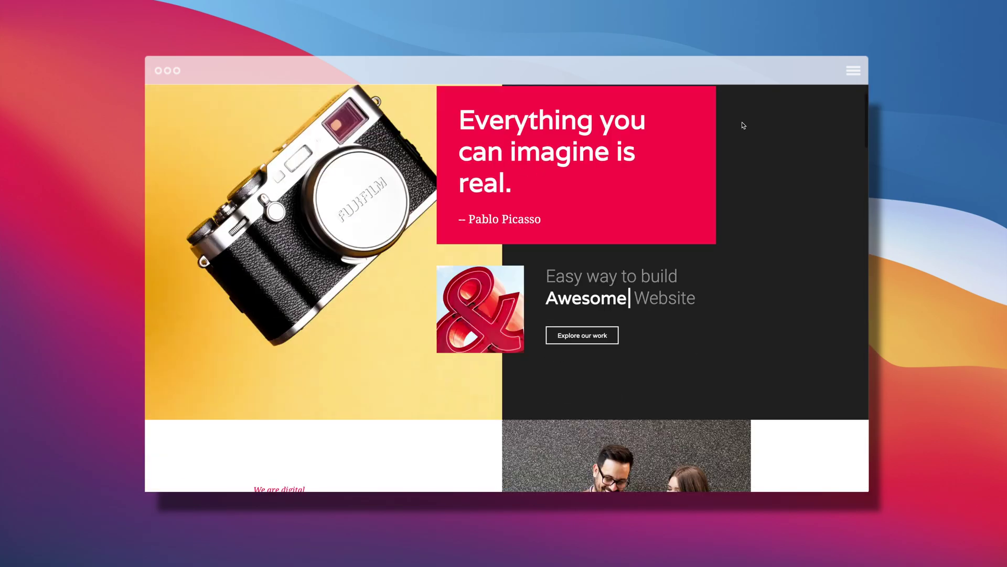
scroll(743, 125, down, 10)
scroll(743, 124, down, 15)
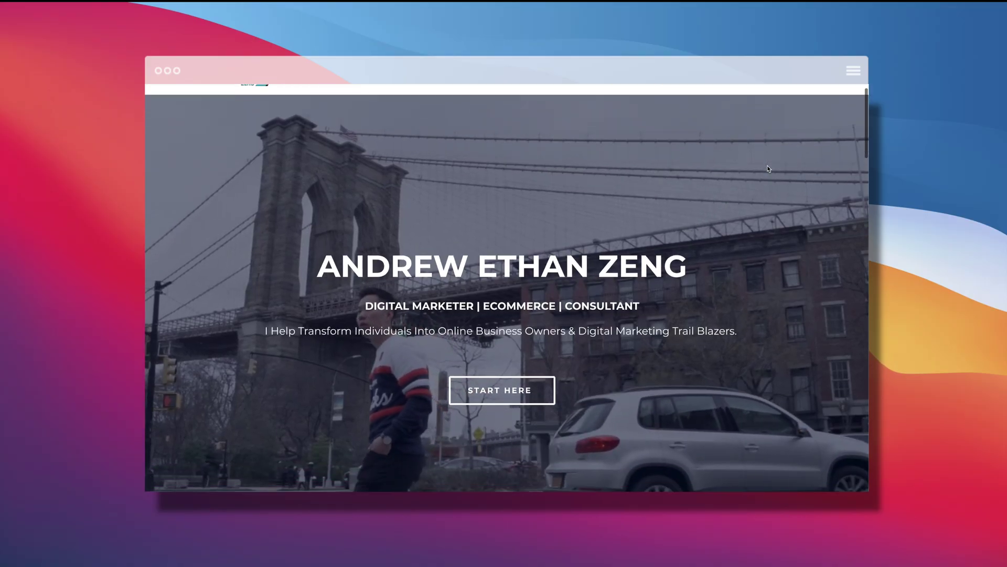
- Scroll through the example personal website to the story page with an embedded video
scroll(768, 168, down, 4)
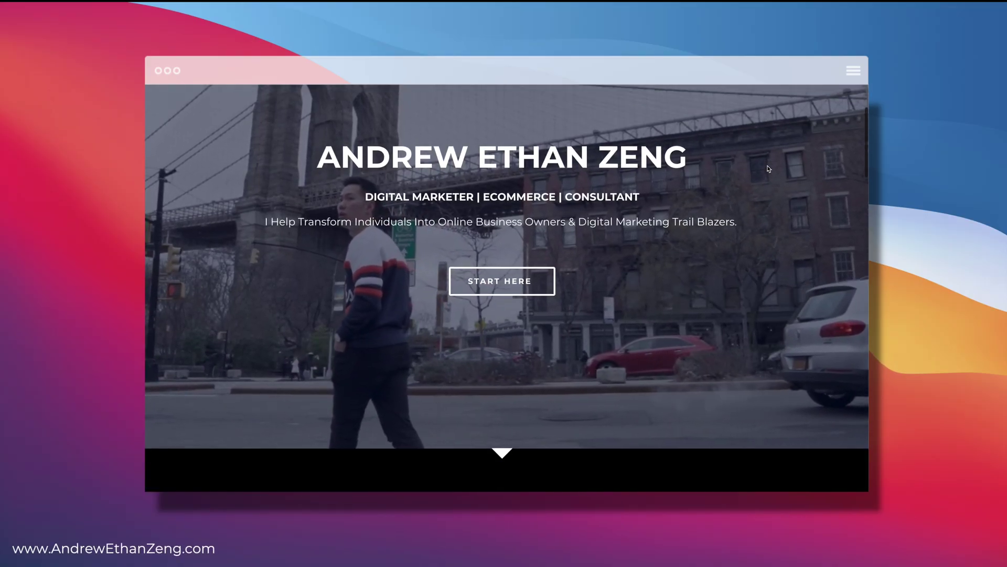
scroll(768, 168, down, 7)
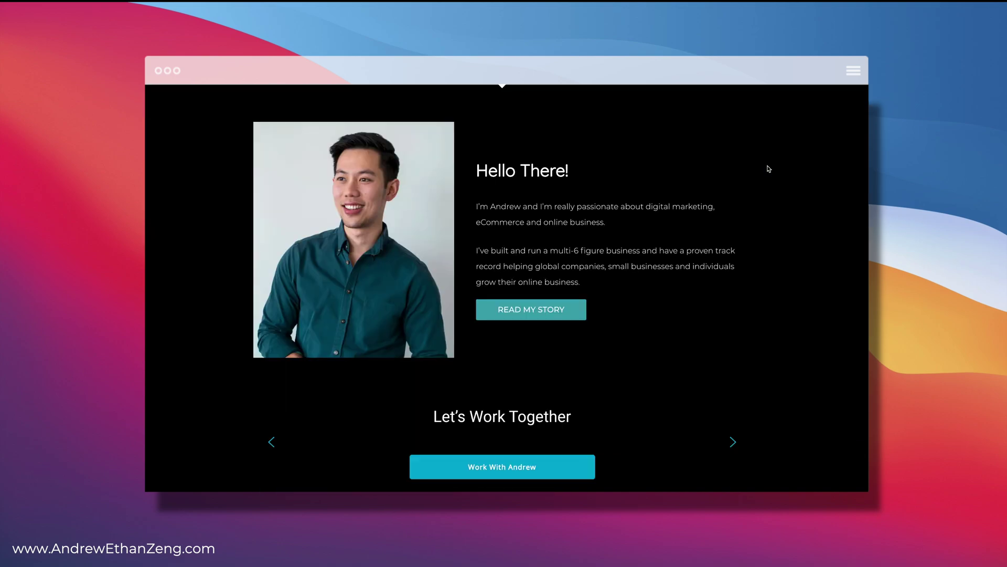
scroll(768, 168, down, 5)
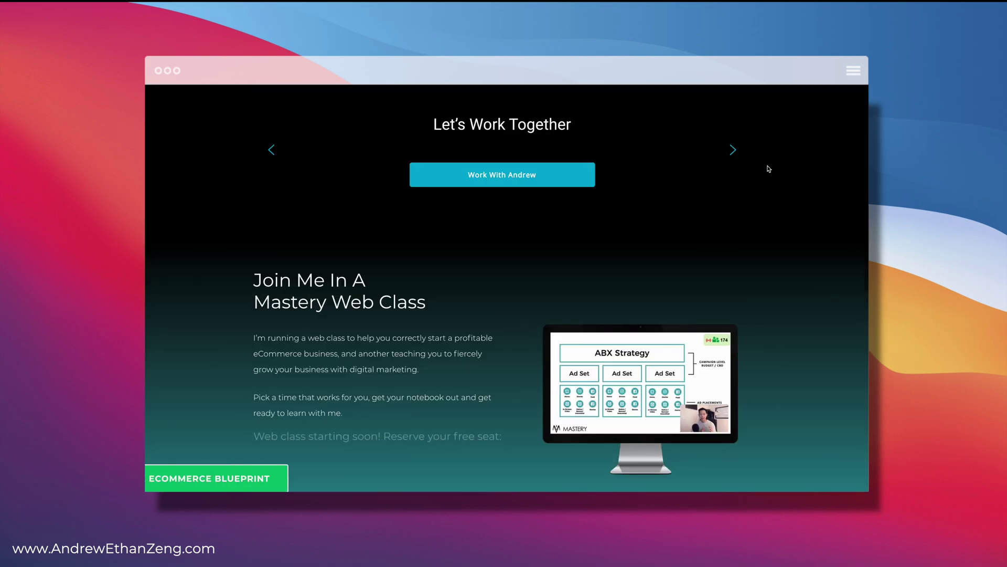
scroll(768, 169, up, 1)
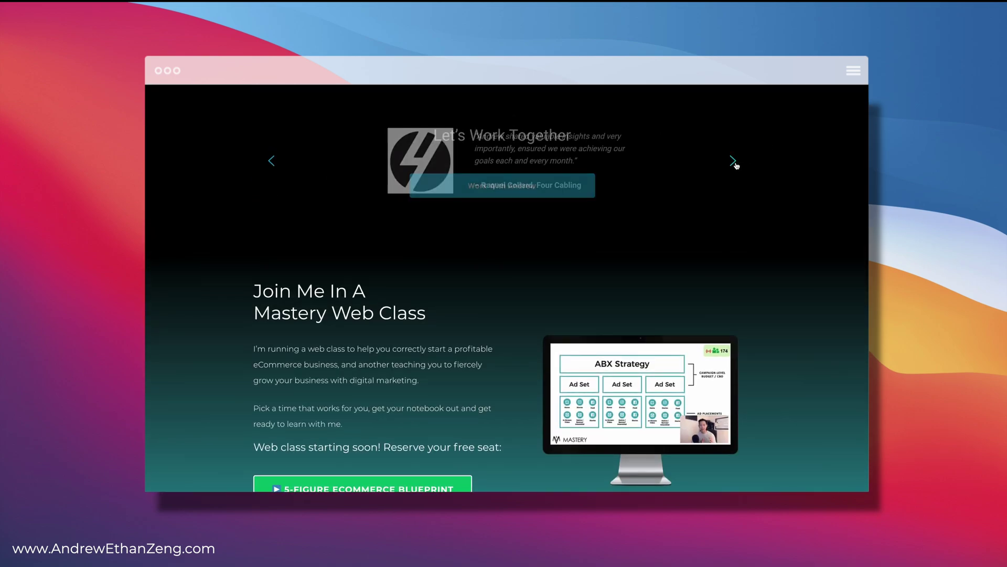
scroll(734, 164, down, 3)
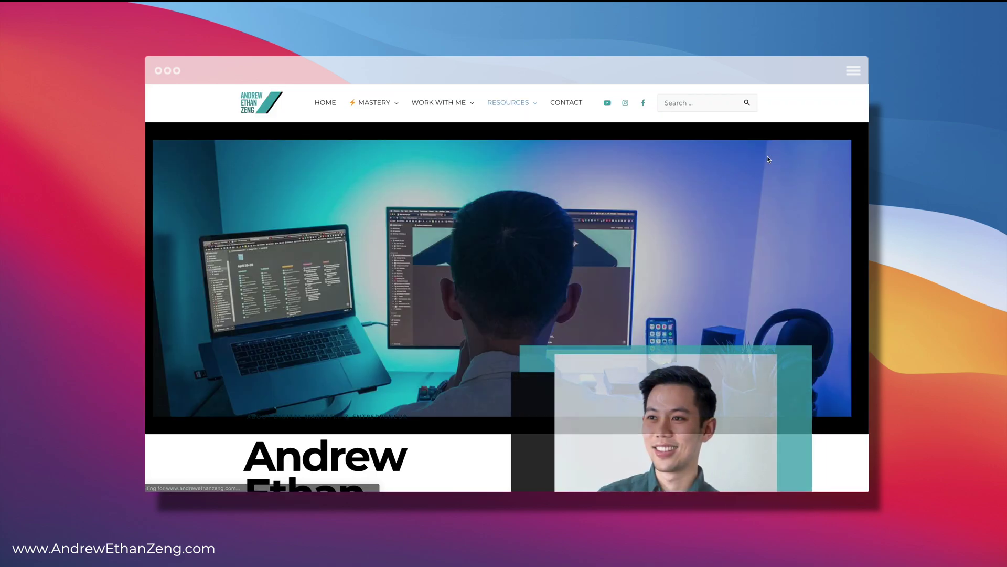
scroll(768, 159, down, 7)
scroll(768, 160, down, 10)
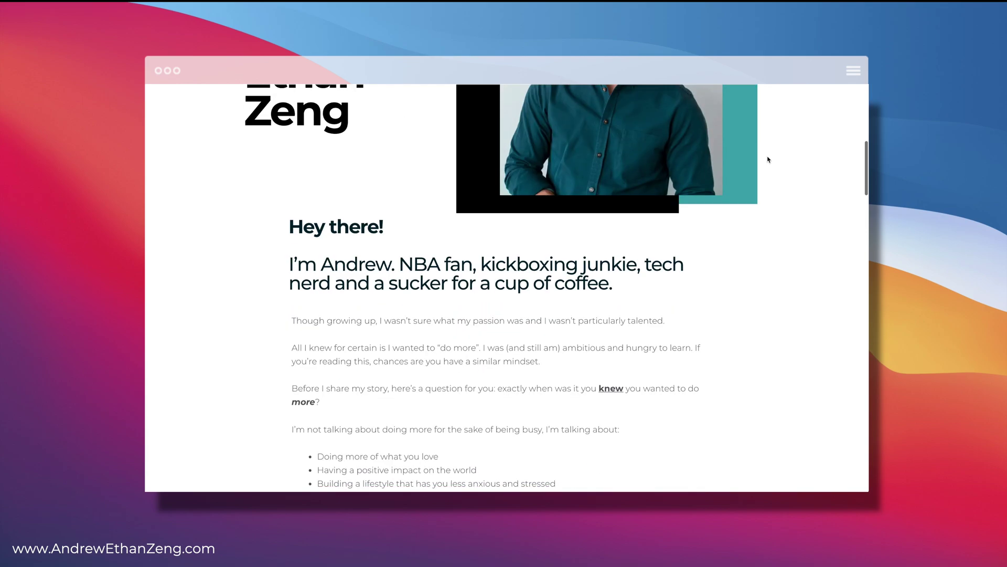
scroll(767, 160, down, 10)
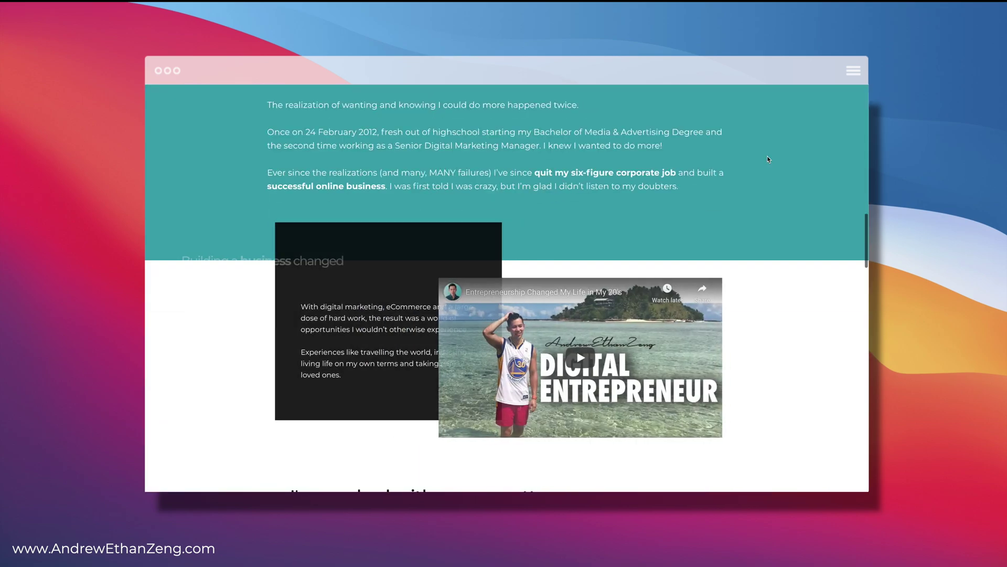
scroll(768, 159, down, 10)
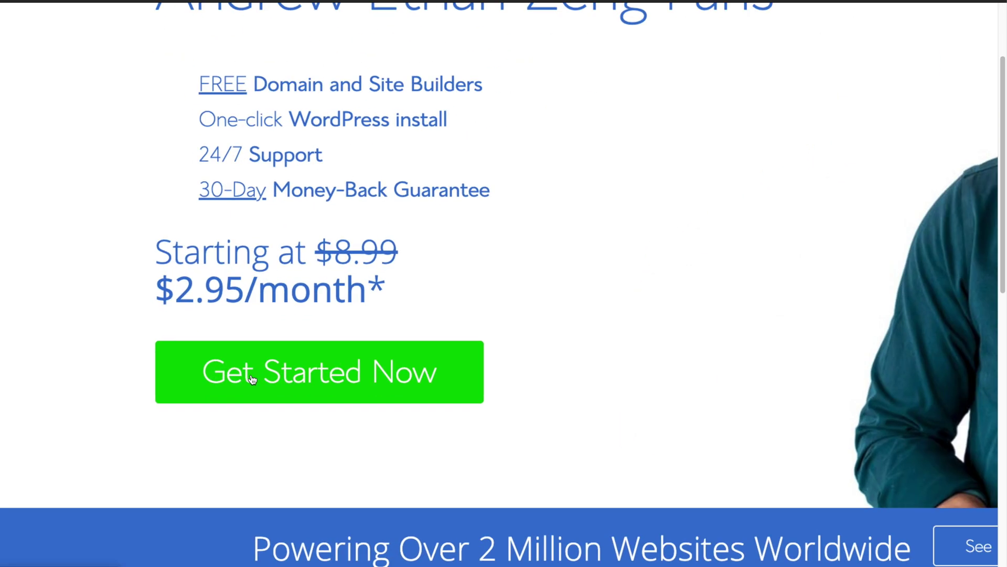
- Start the hosting signup and claim the new domain ecommercekickstarters.com
click(252, 379)
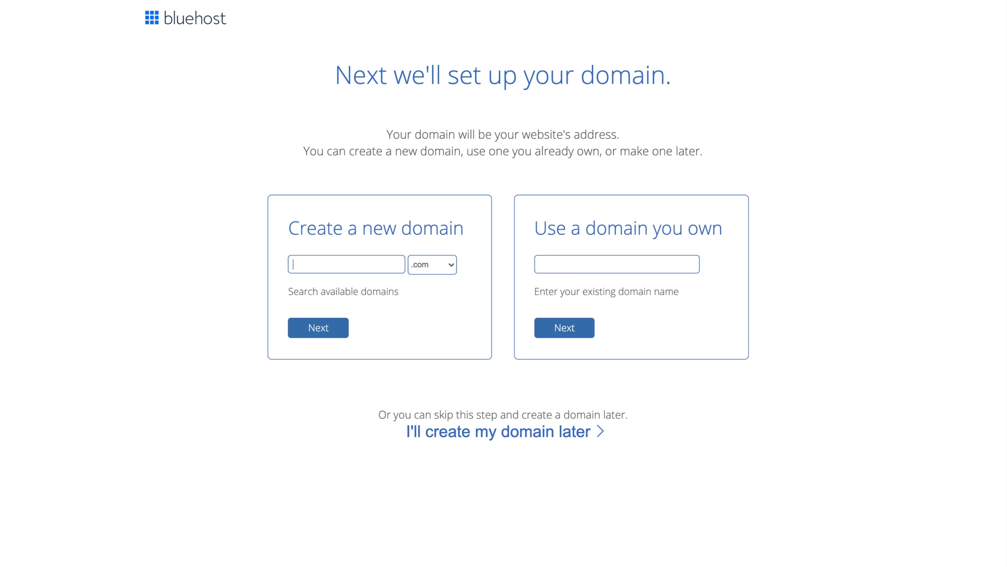
text(ecommercekickstar)
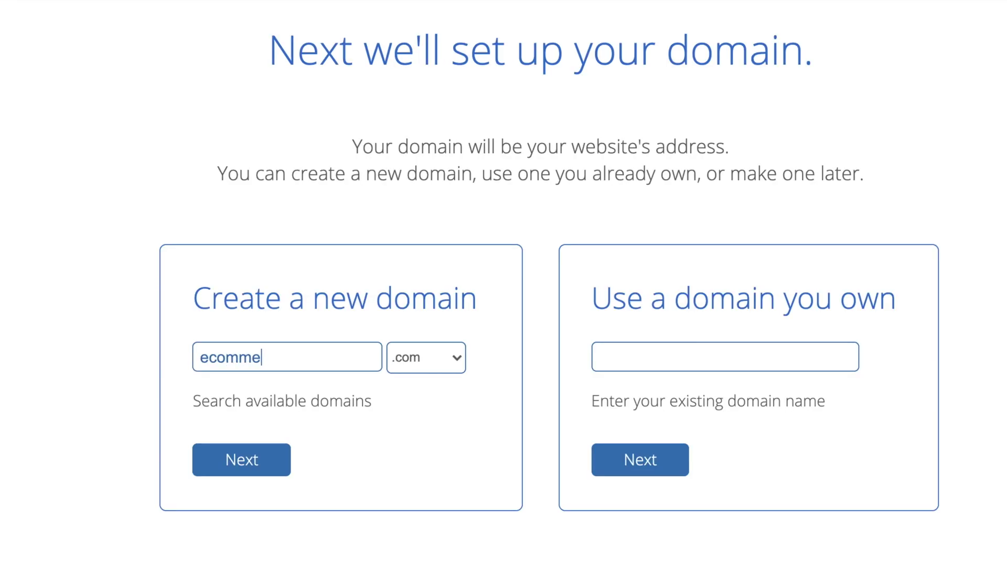
text(ters)
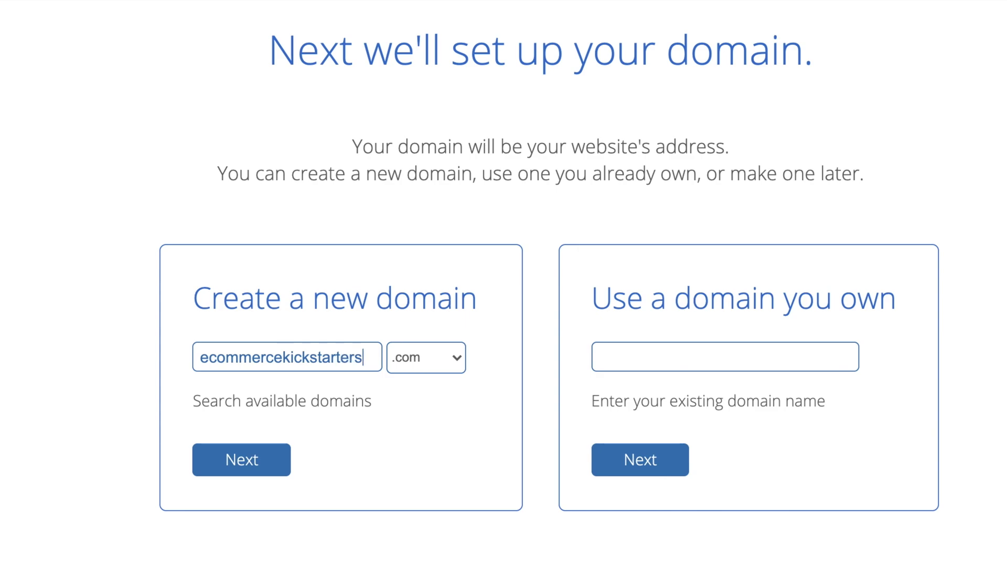
click(241, 467)
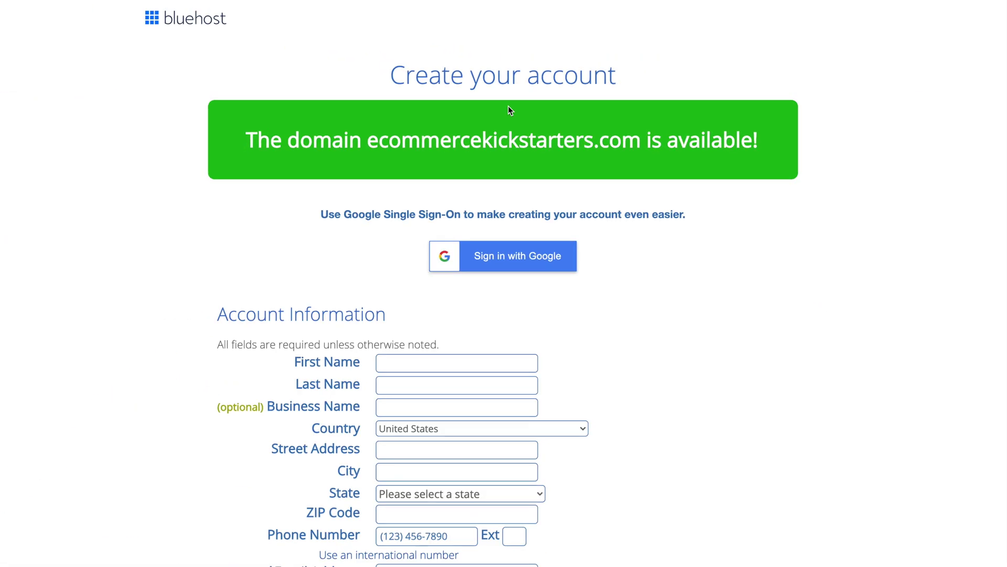
- Finish the account form and continue to create the hosting login
scroll(442, 302, down, 2)
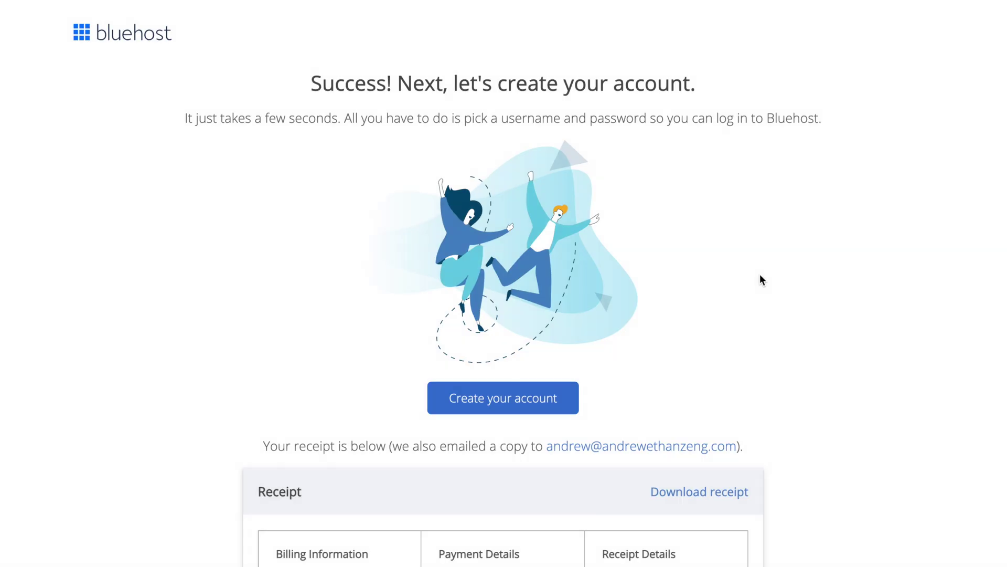
click(544, 410)
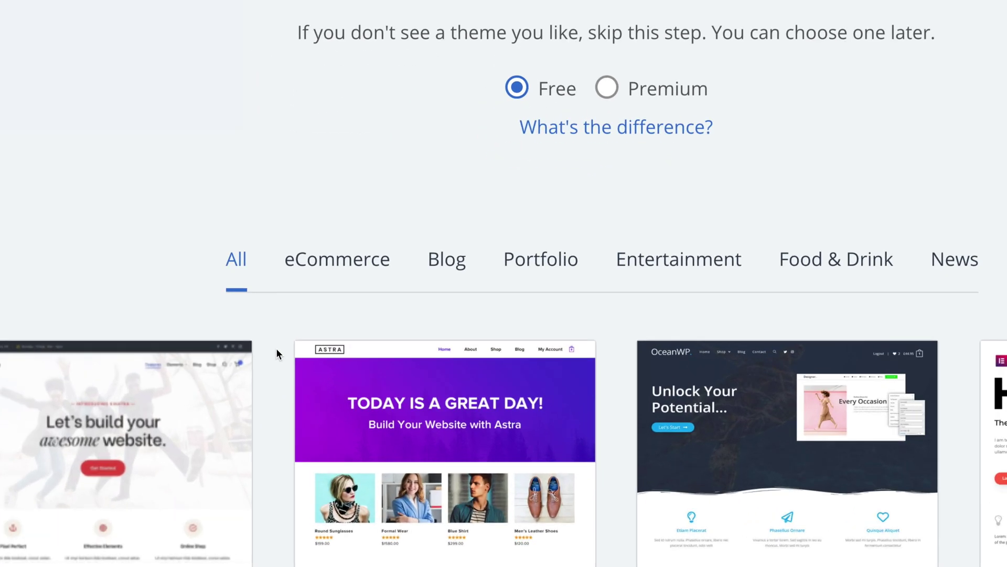
- Scroll to the Astra theme card and choose Astra for the site
scroll(267, 344, down, 2)
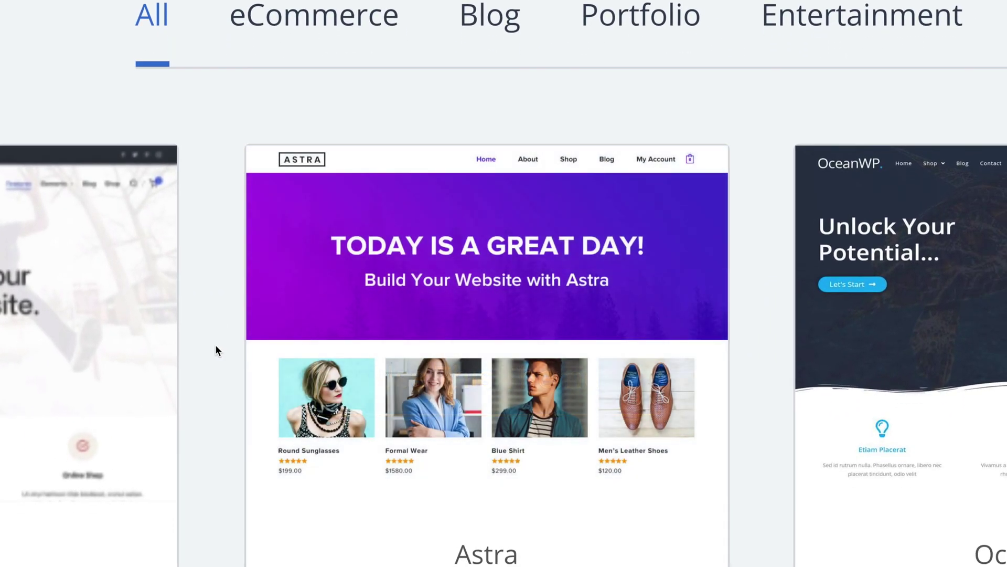
mouse_move(444, 377)
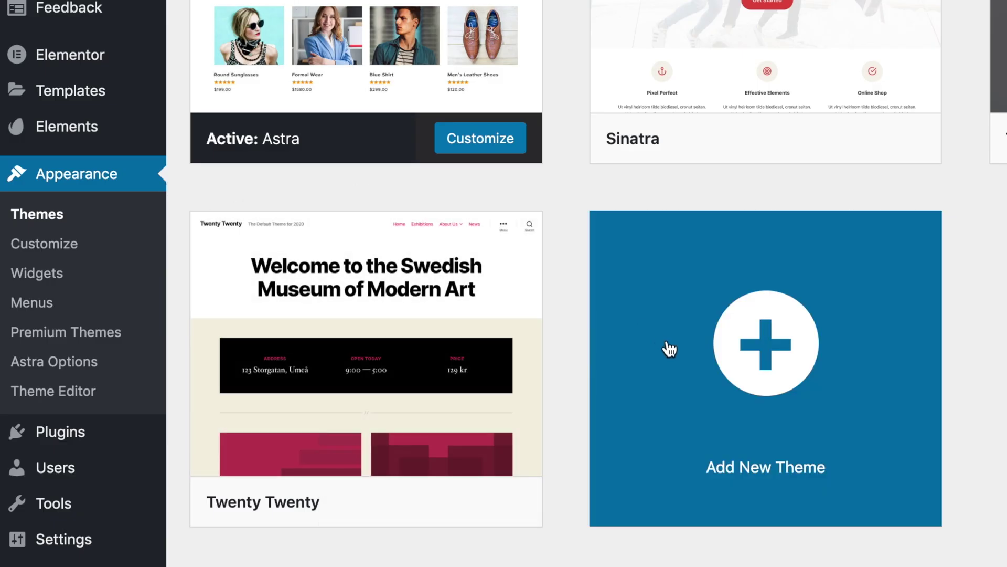
- Search the WordPress theme library for 'astra'
click(670, 348)
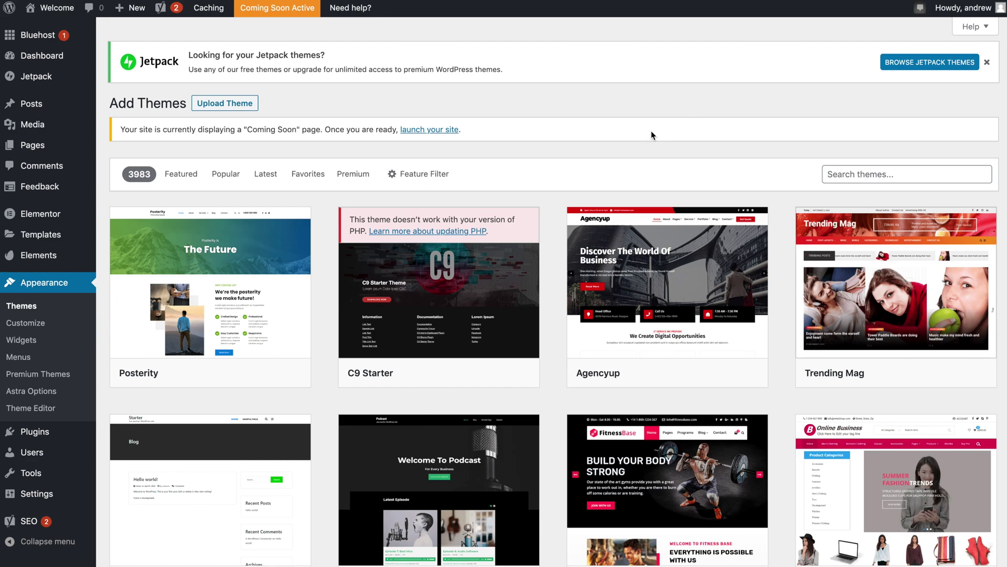
click(830, 174)
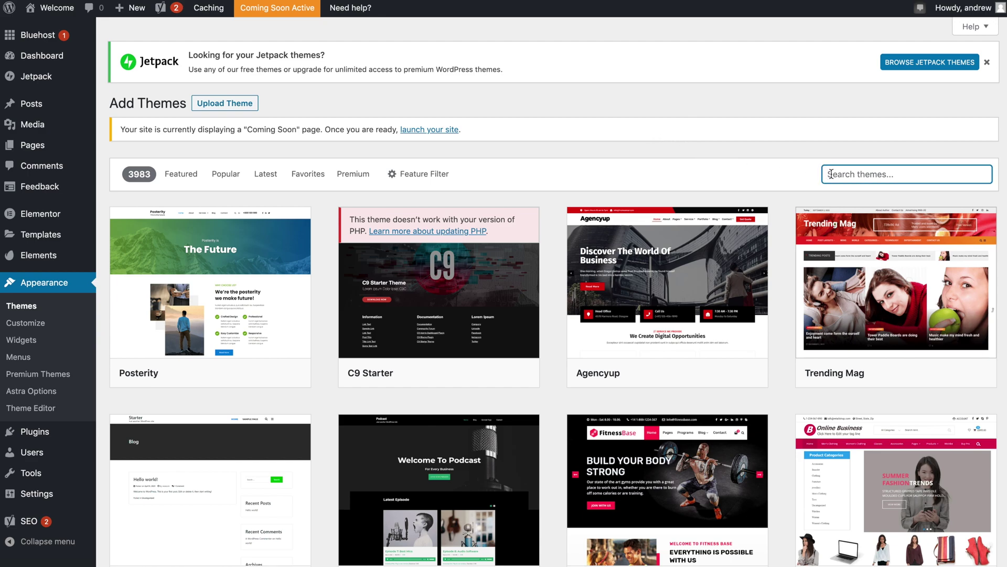
text(astra)
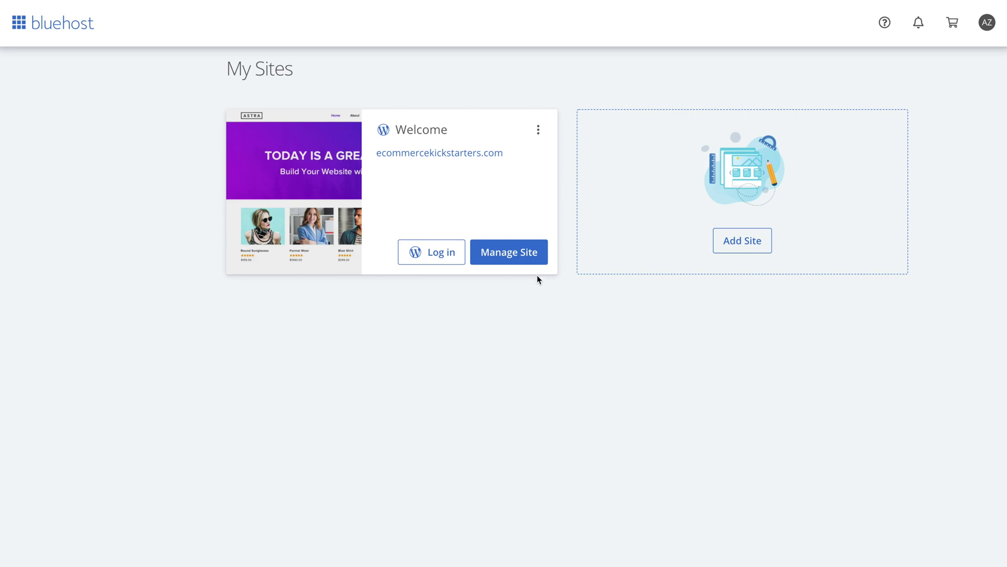
- Turn off Bluehost Plugin, Creative Mail, Google Analytics, Jetpack, OptinMonster and WPForms Lite
click(531, 260)
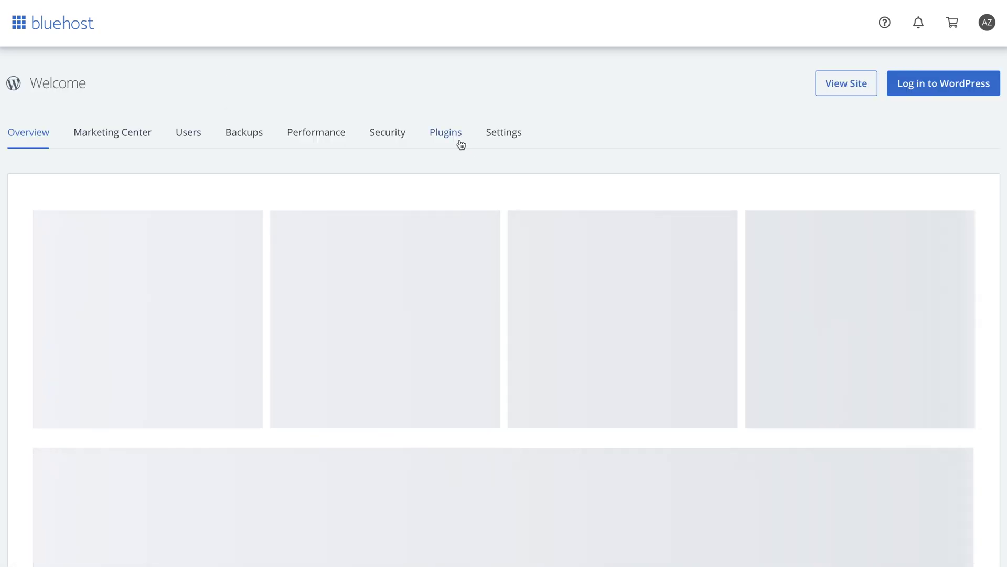
click(446, 132)
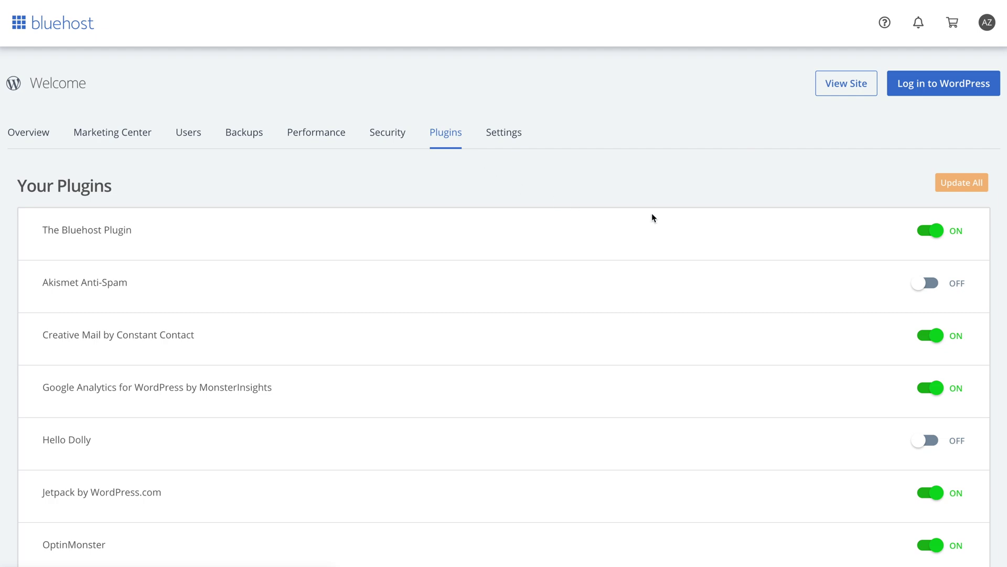
click(924, 233)
scroll(926, 273, down, 1)
click(926, 315)
scroll(926, 314, down, 1)
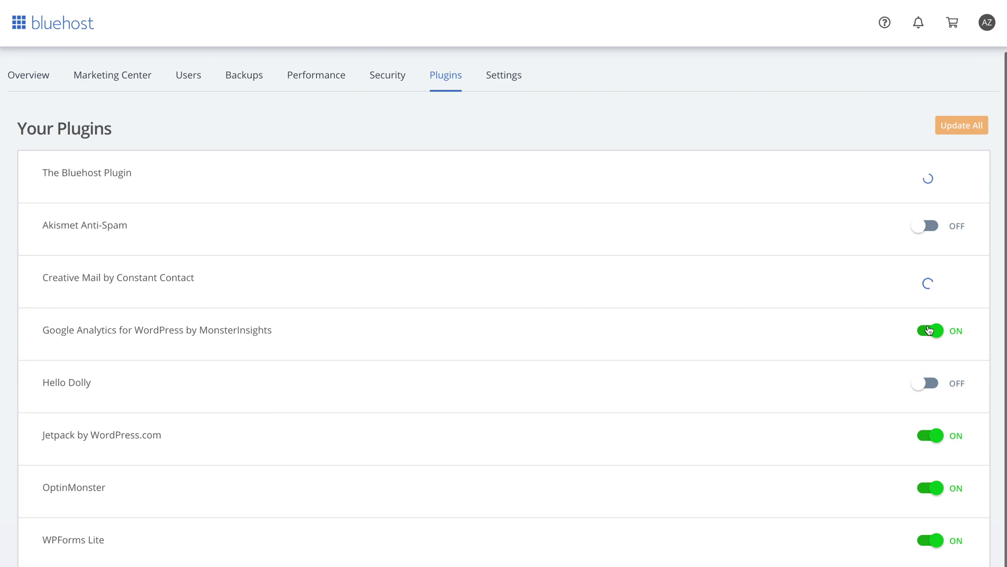
click(931, 335)
click(930, 440)
click(935, 489)
click(933, 539)
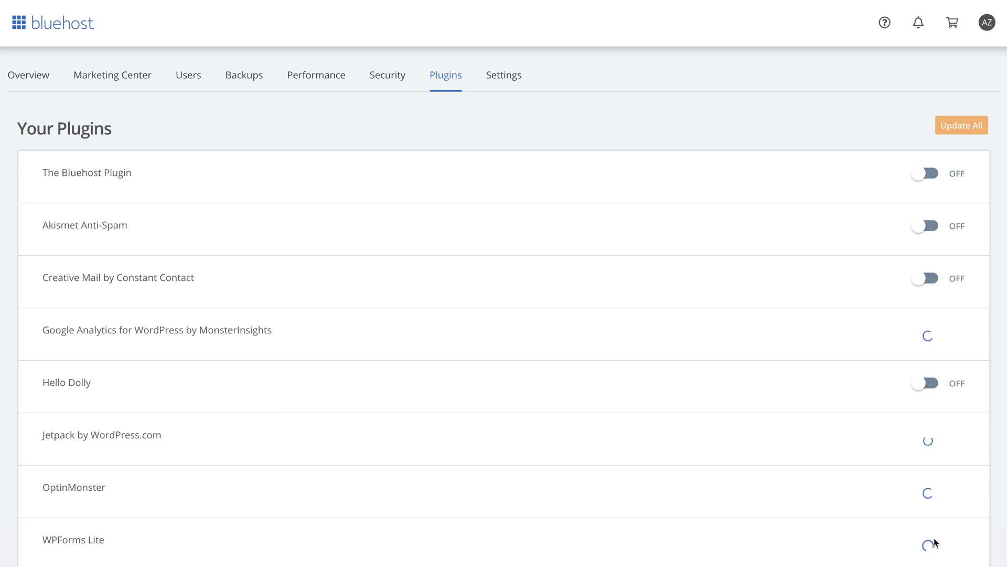
scroll(934, 537, up, 2)
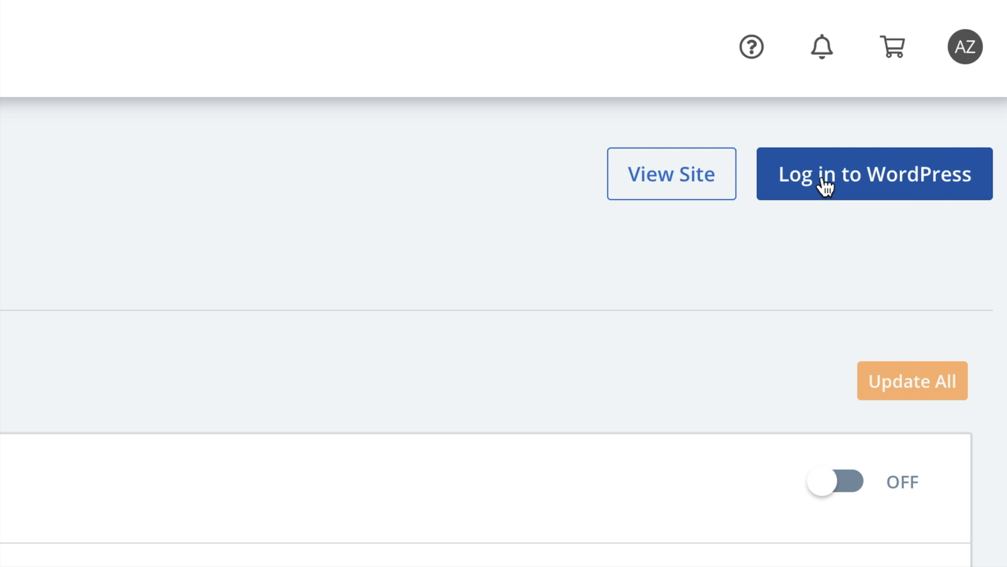
- Sign in to the WordPress dashboard and head to Plugins > Add New
click(826, 181)
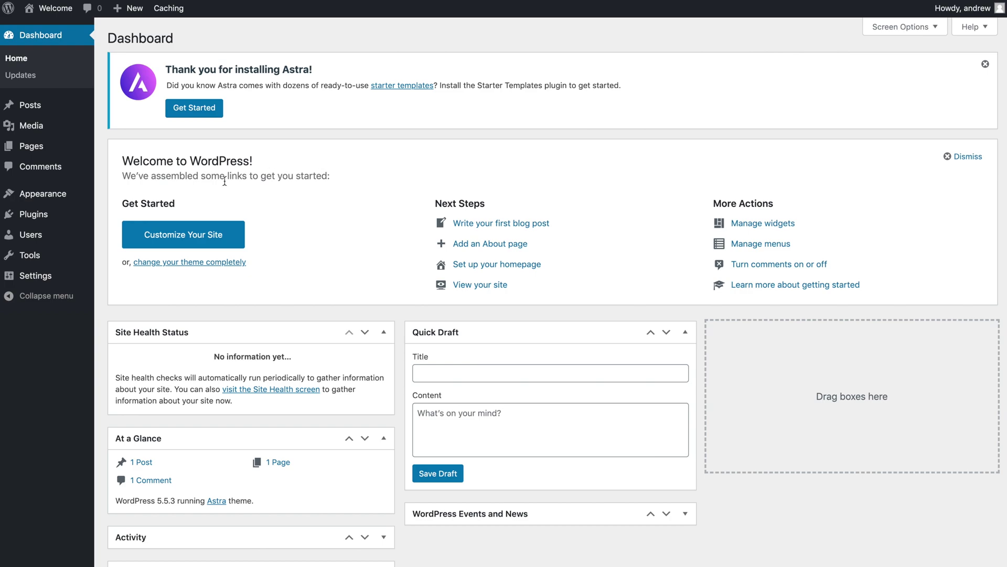
mouse_move(50, 223)
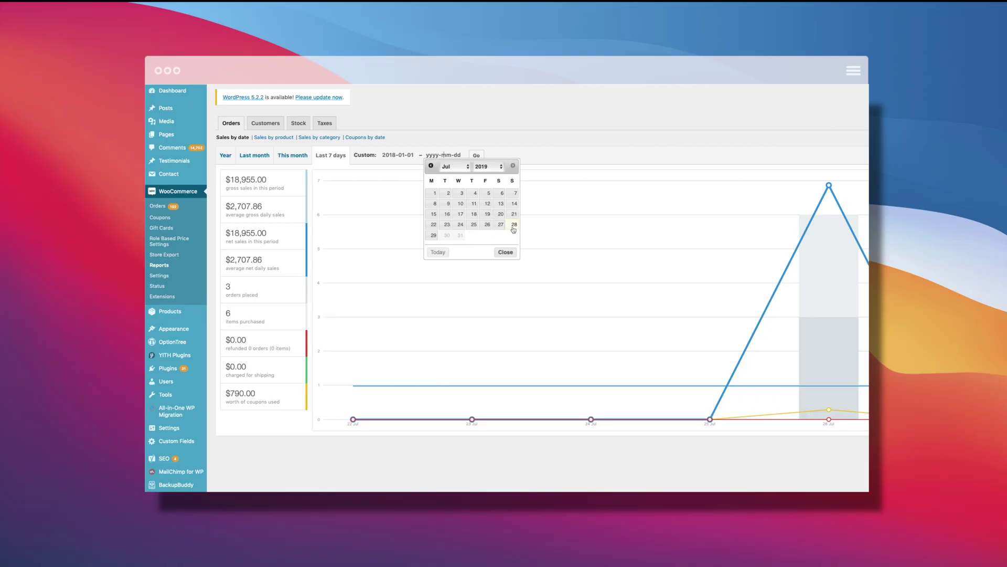
click(512, 226)
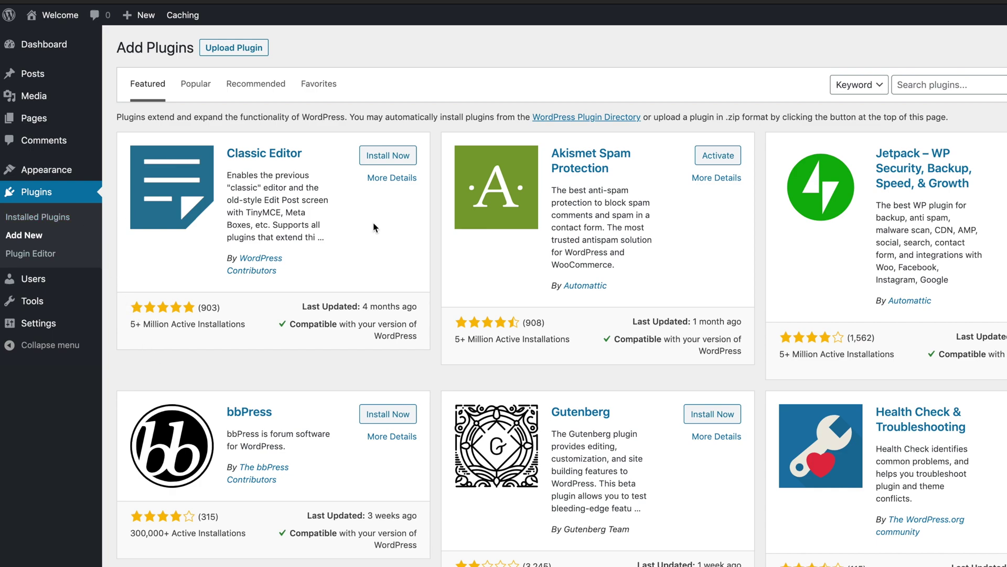
- Search for 'elementor', then install and activate Elementor Website Builder
click(928, 90)
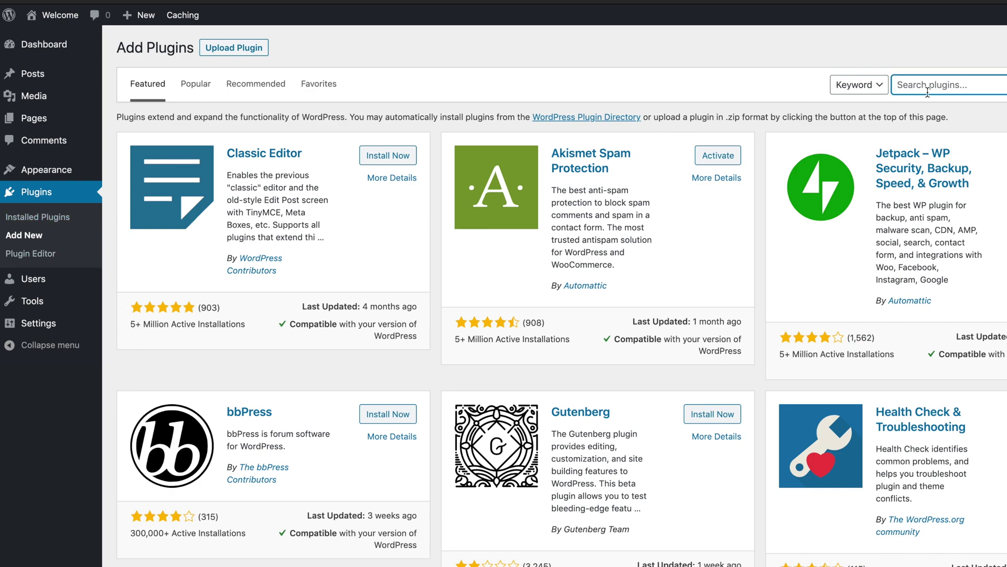
text(elementor)
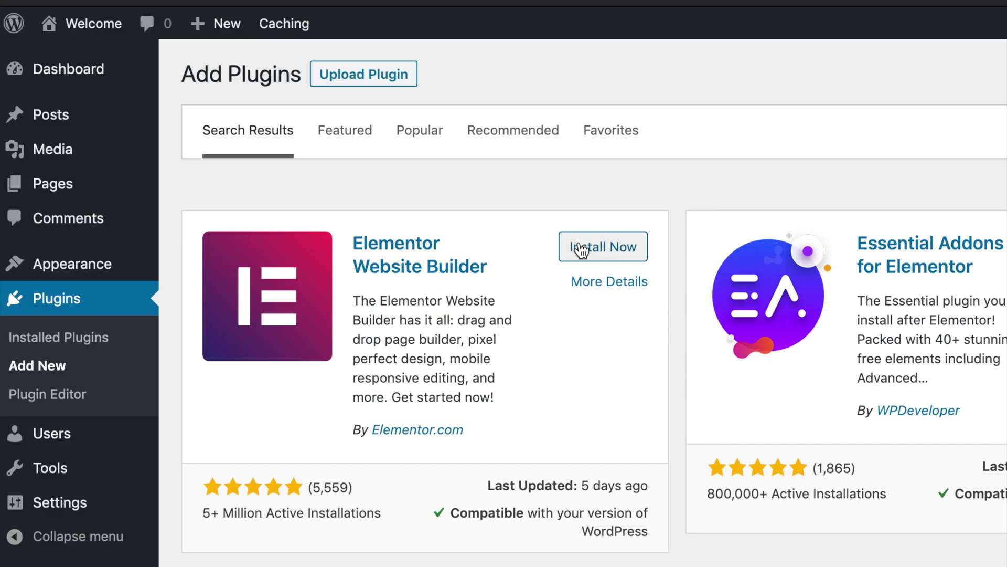
click(581, 250)
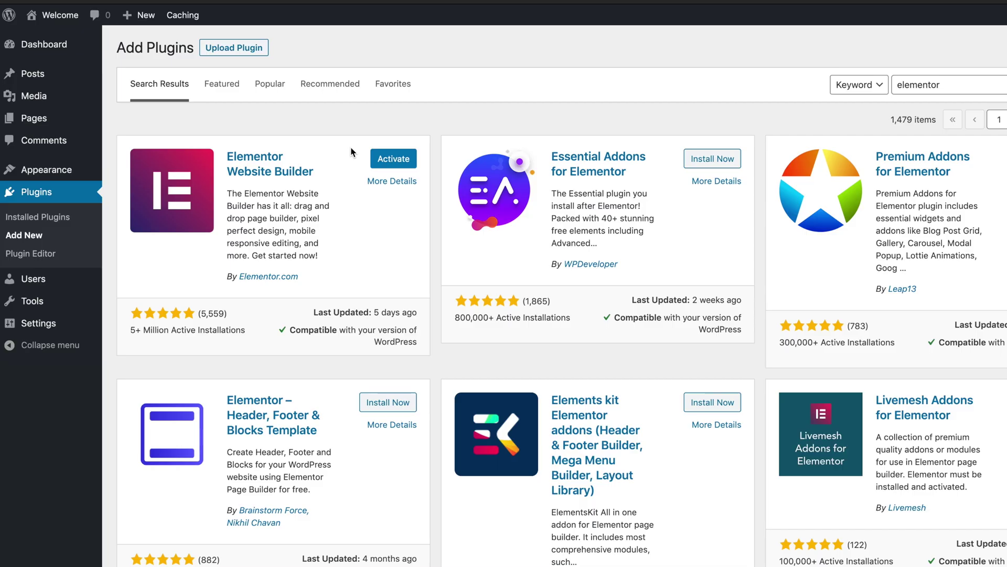
click(385, 161)
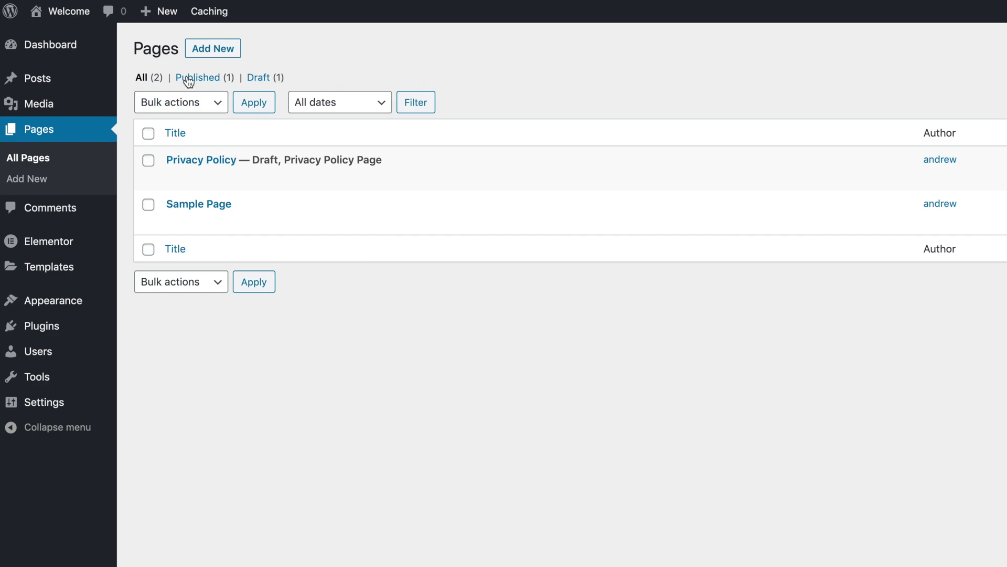
- Create a new page in Elementor and place a Heading widget at the top
click(207, 60)
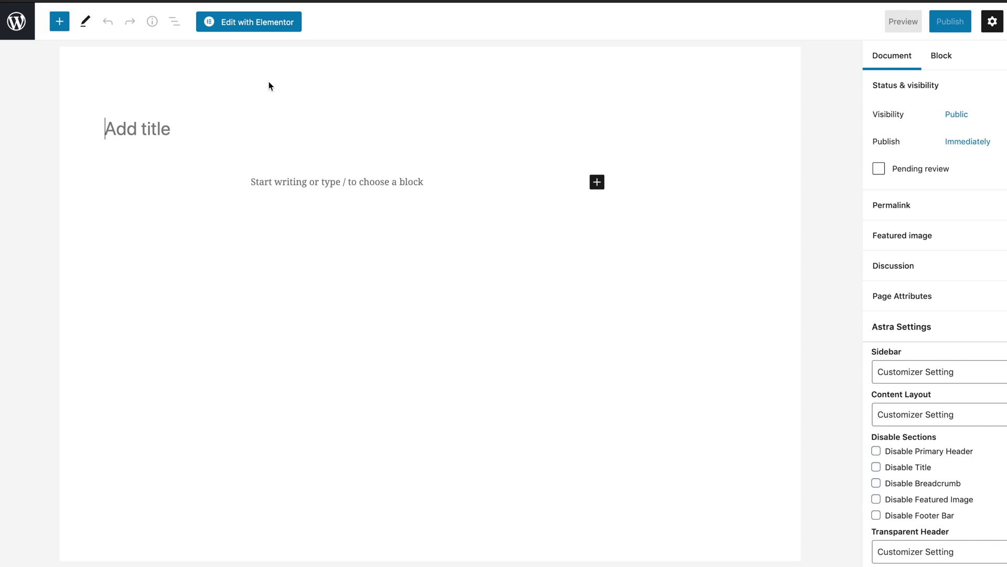
click(270, 30)
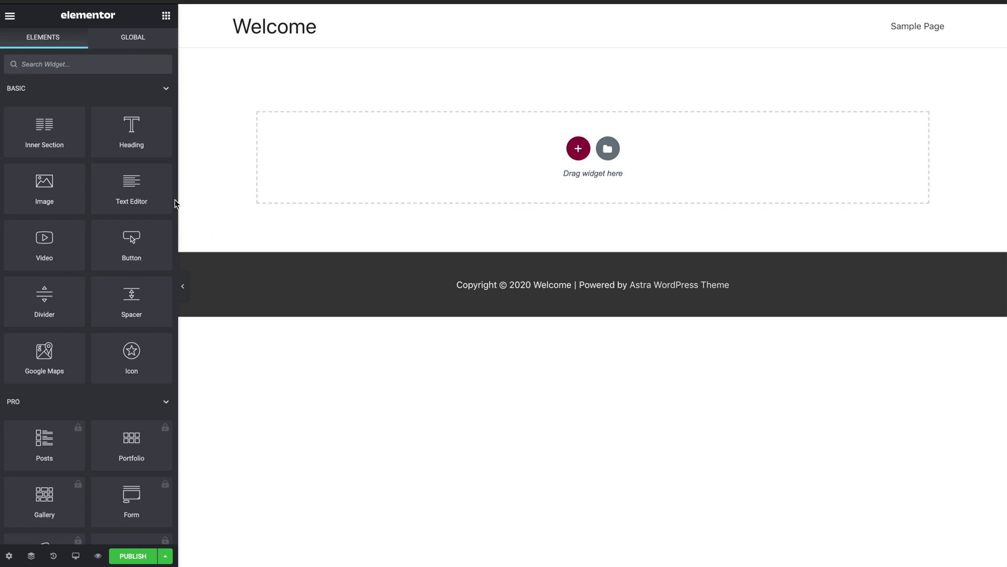
drag(139, 146, 525, 155)
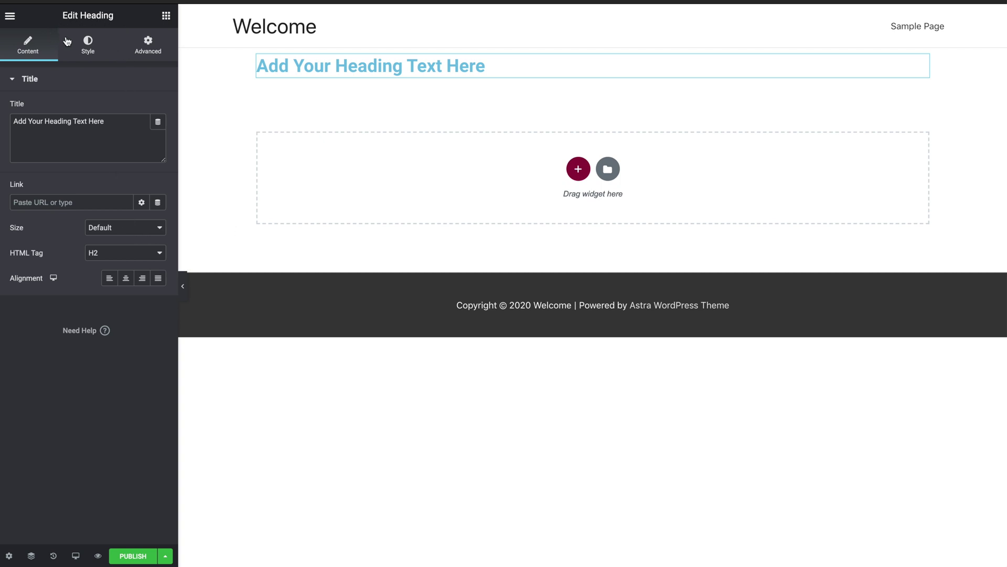
click(603, 242)
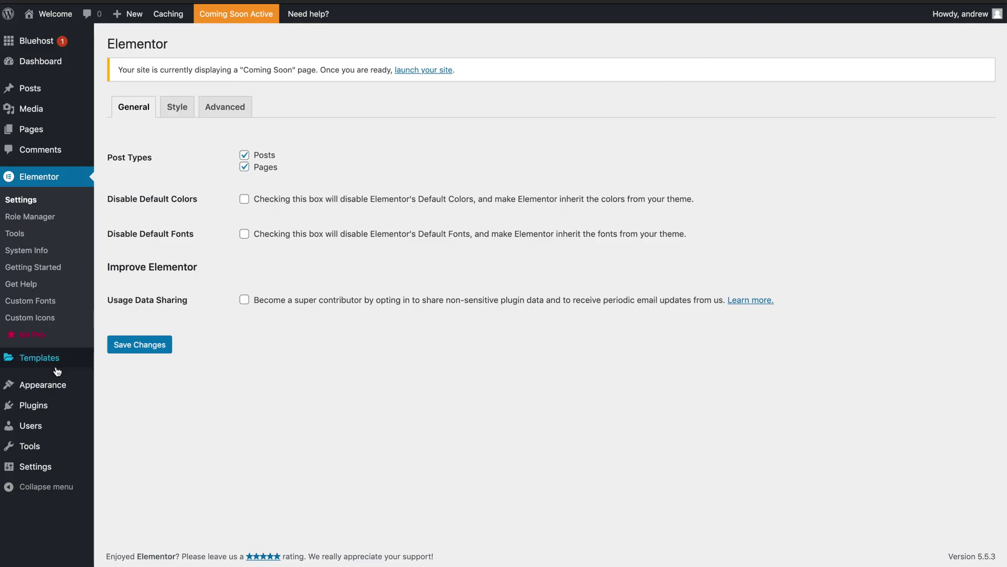
- Search plugins for 'envato elements' and install Envato Elements
mouse_move(48, 406)
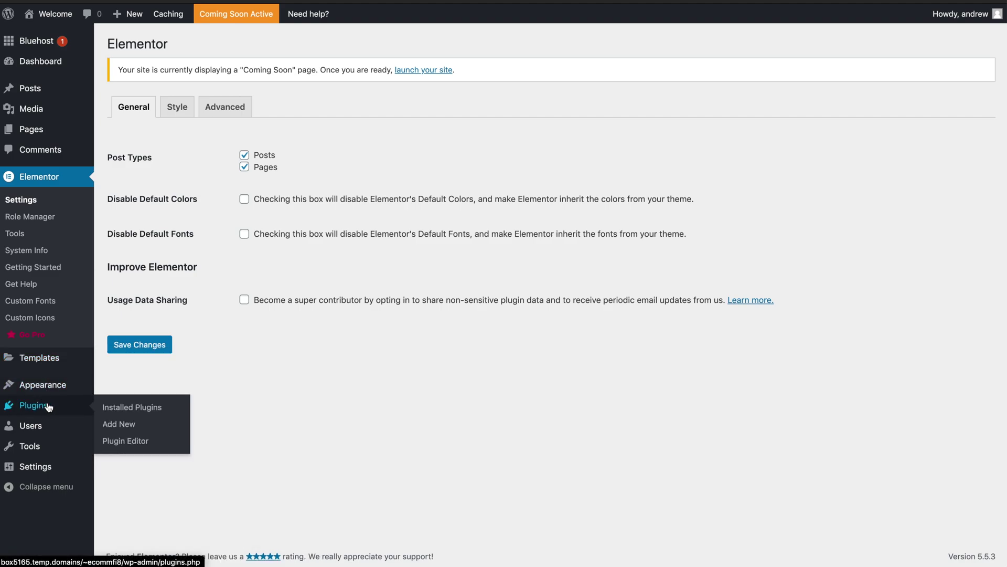
click(119, 425)
click(866, 108)
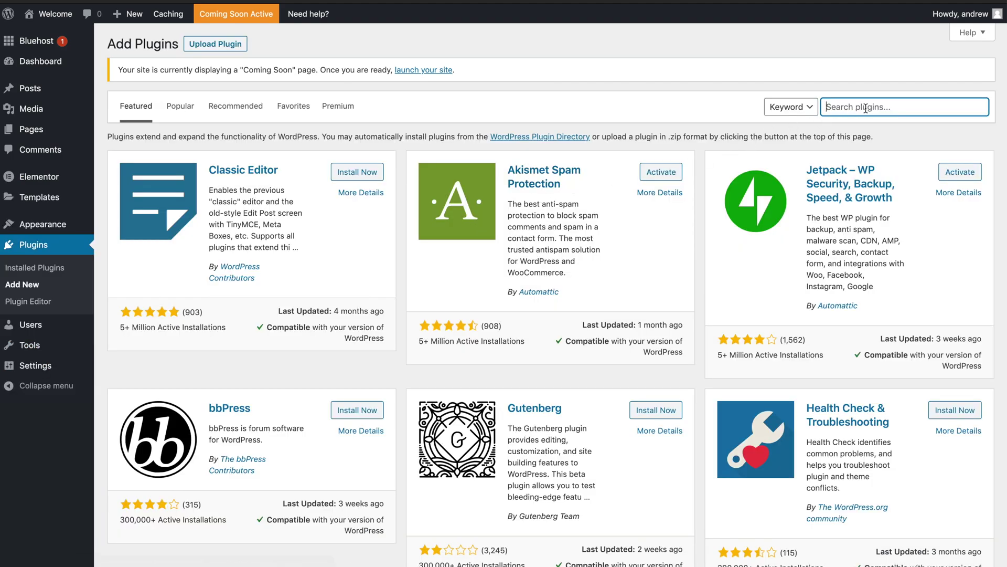
text(envato eleme)
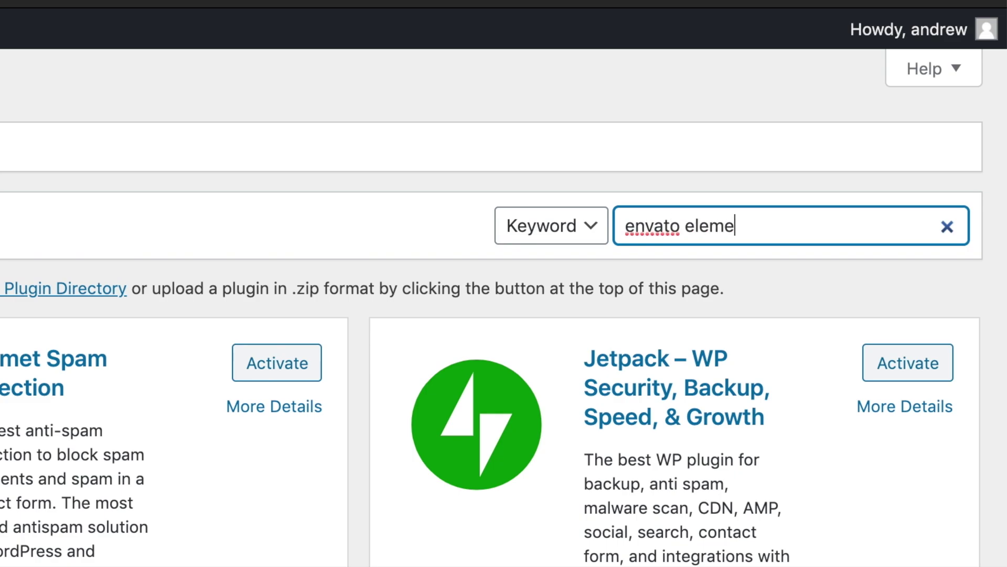
text(nts)
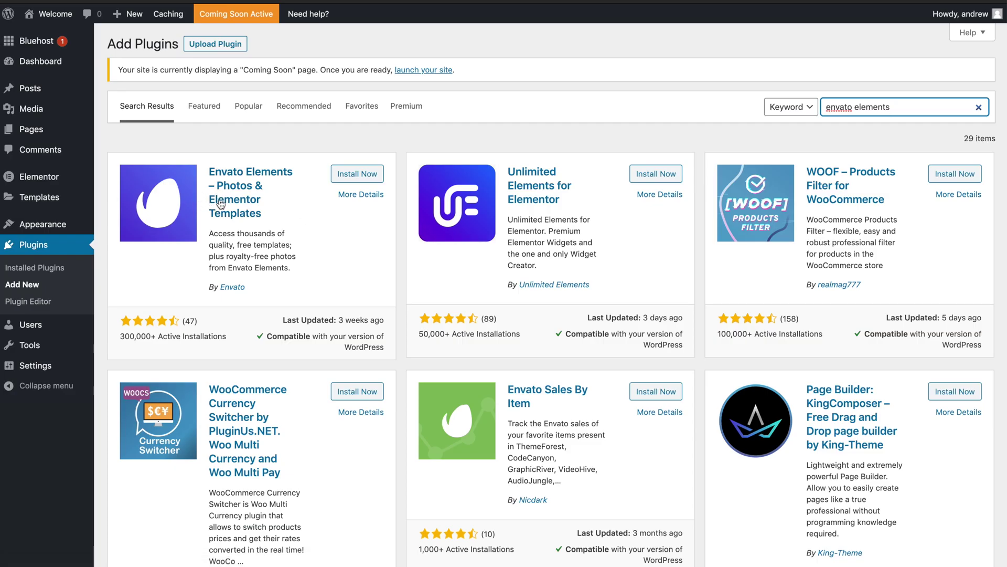
click(335, 175)
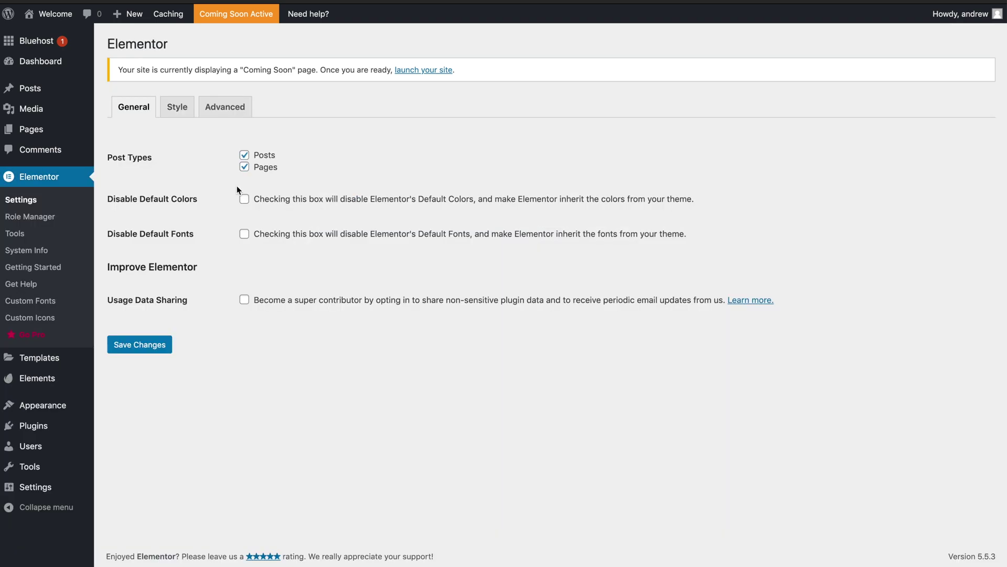
- Reveal the Elements sidebar submenu with Template Kits, Free Kits, Free Blocks and Photos
mouse_move(45, 380)
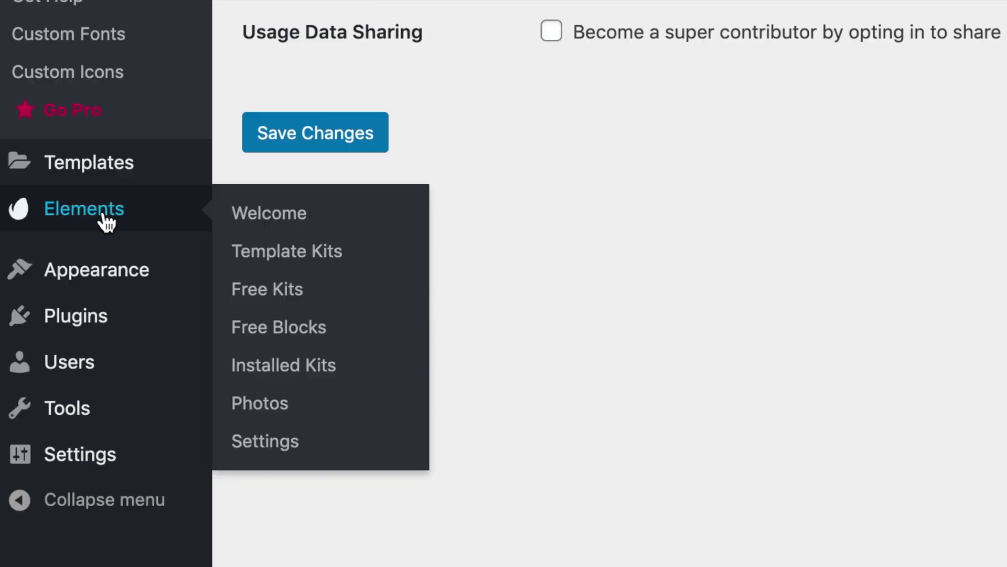
click(250, 294)
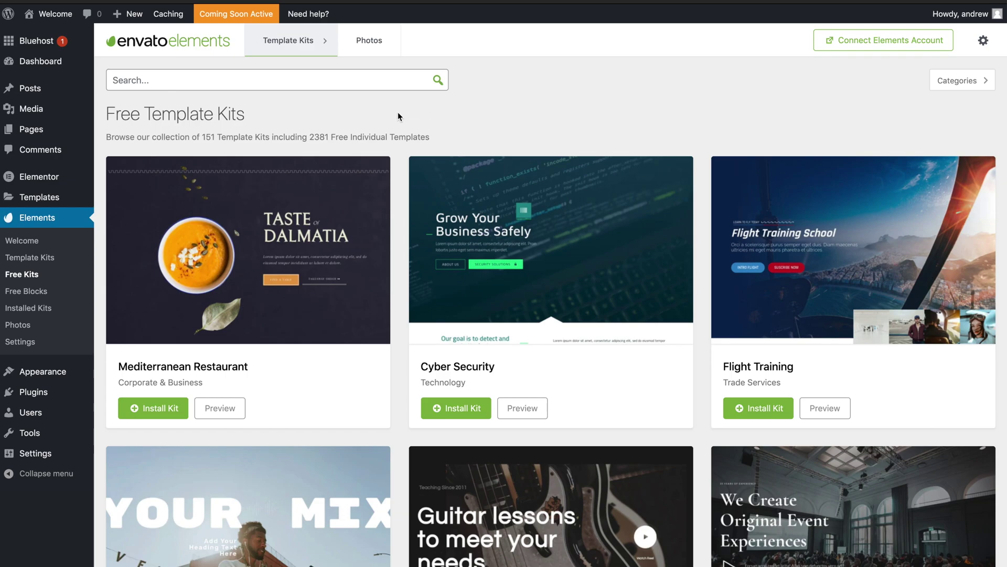
scroll(399, 113, down, 2)
scroll(398, 114, down, 15)
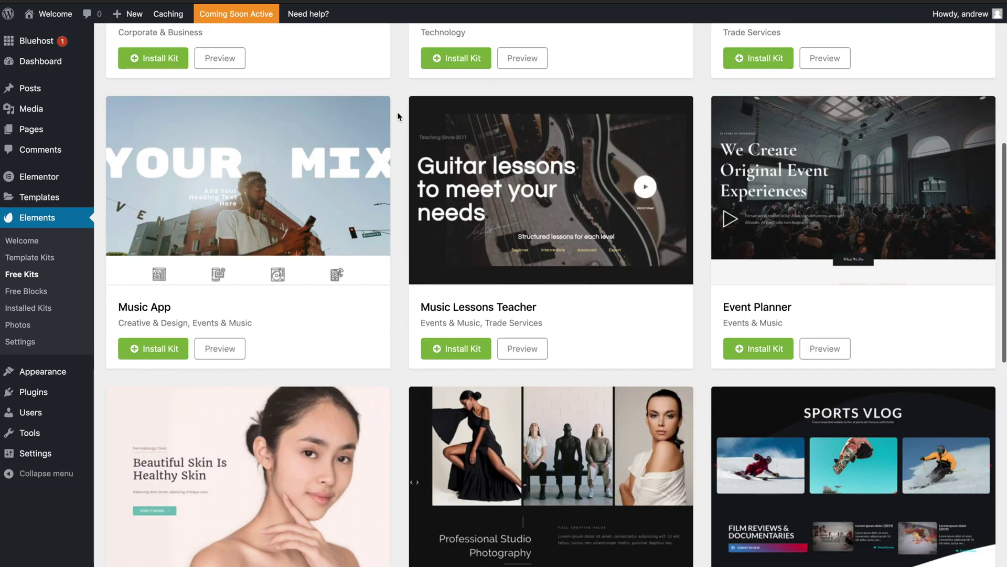
scroll(398, 113, down, 4)
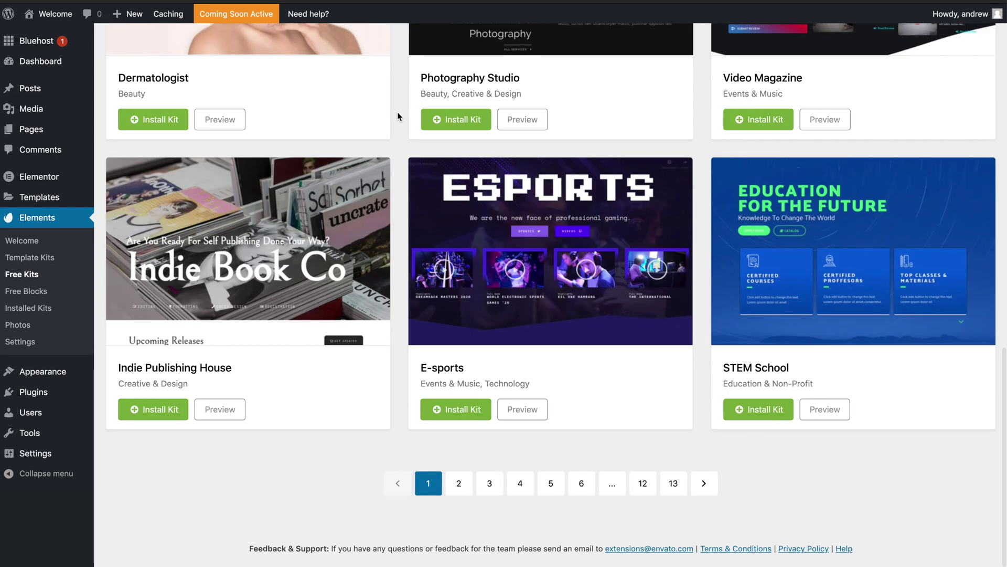
scroll(398, 113, up, 9)
scroll(397, 115, up, 10)
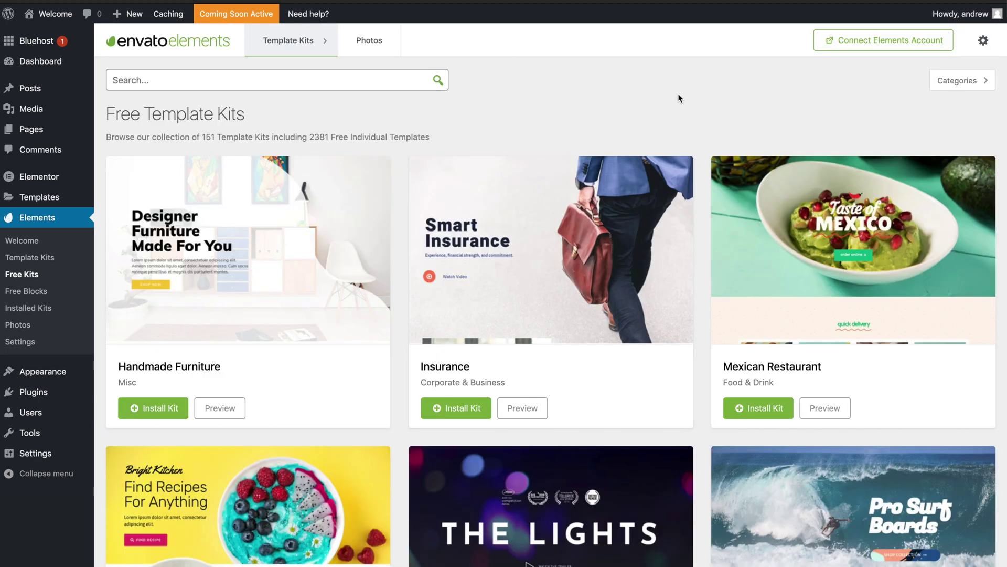
scroll(677, 94, down, 17)
scroll(678, 98, up, 2)
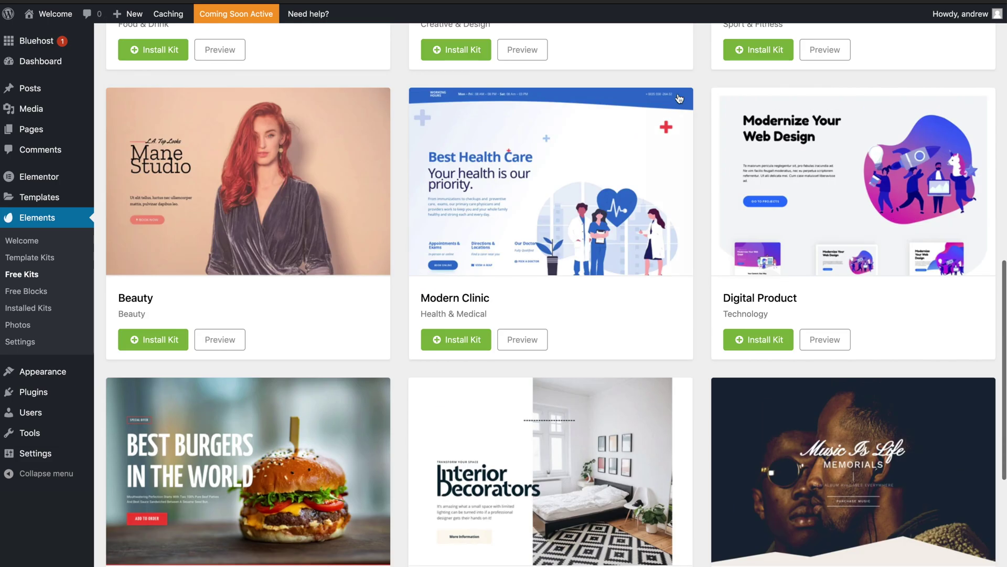
mouse_move(971, 189)
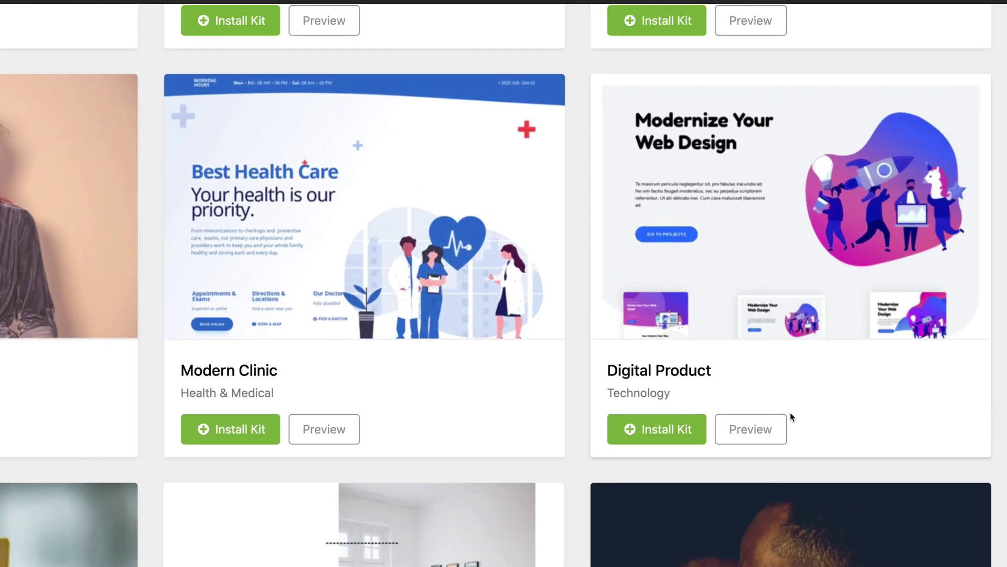
- Preview the Digital Product kit's pages, then install the kit
click(727, 433)
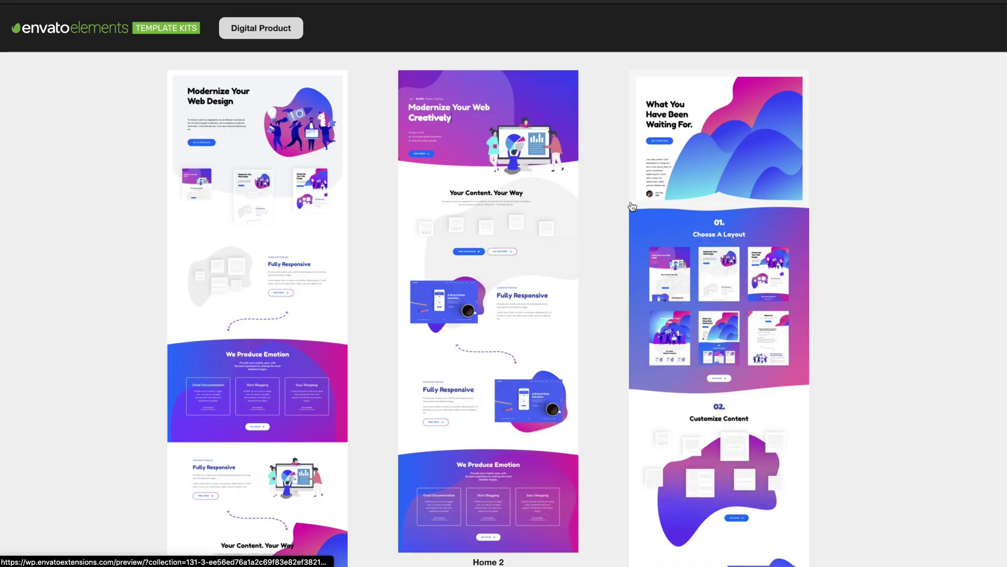
scroll(632, 207, down, 8)
scroll(632, 206, down, 12)
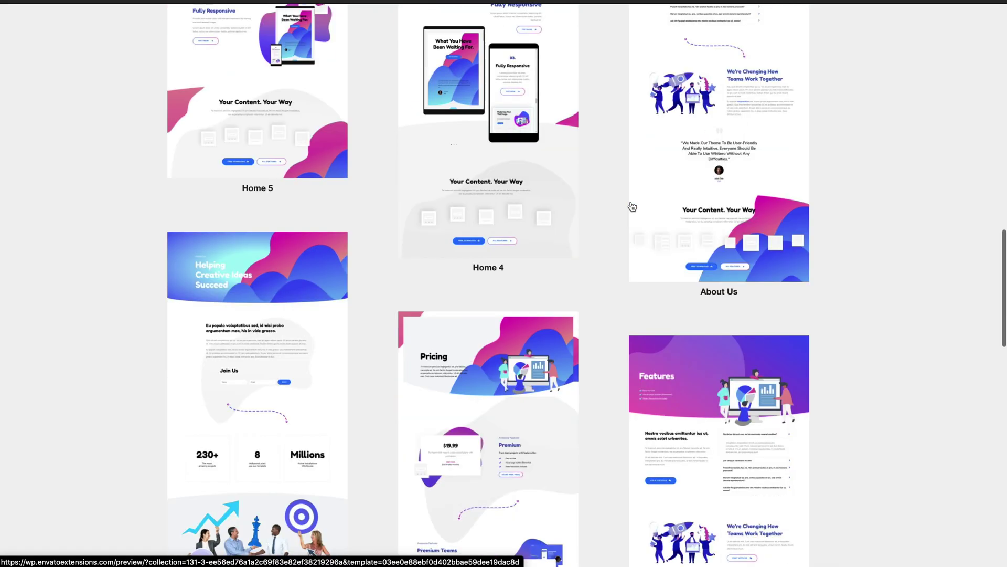
scroll(613, 236, up, 2)
scroll(612, 236, up, 19)
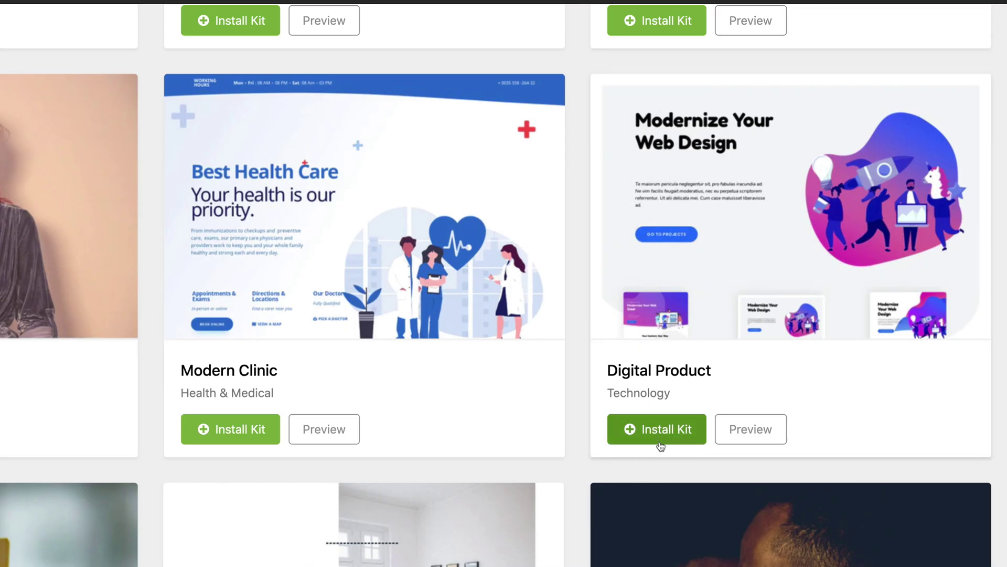
click(660, 442)
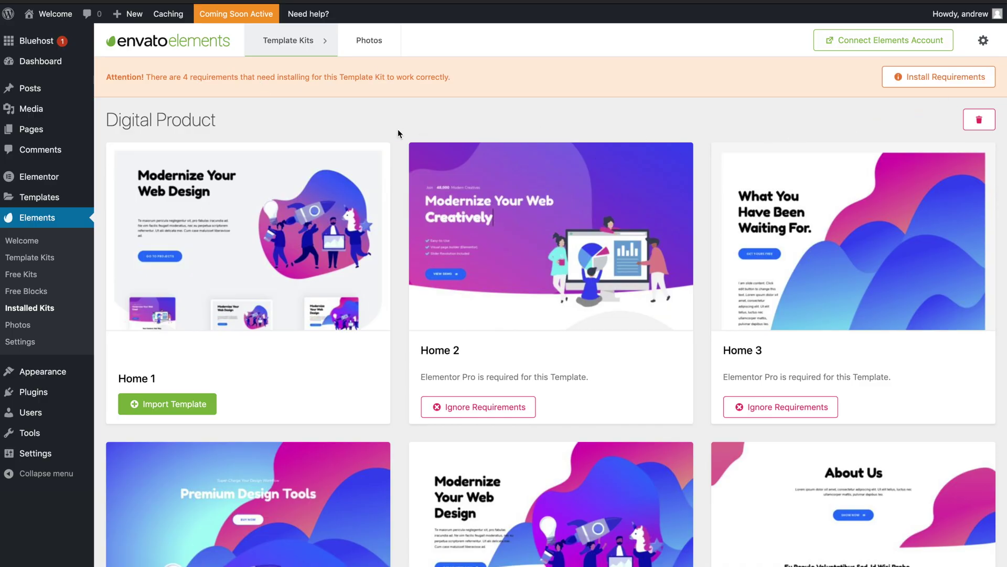
- Scroll the Digital Product kit's template list to import the Home 1 layout
scroll(398, 133, down, 1)
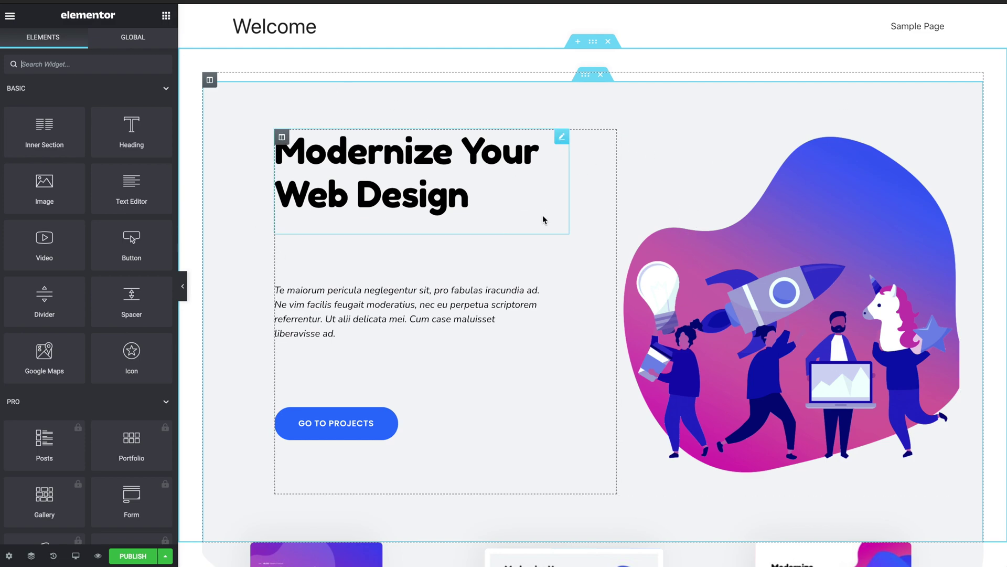
- Scroll through the imported Home 1 layout to the We Produce Emotion cards and back up
scroll(542, 215, down, 10)
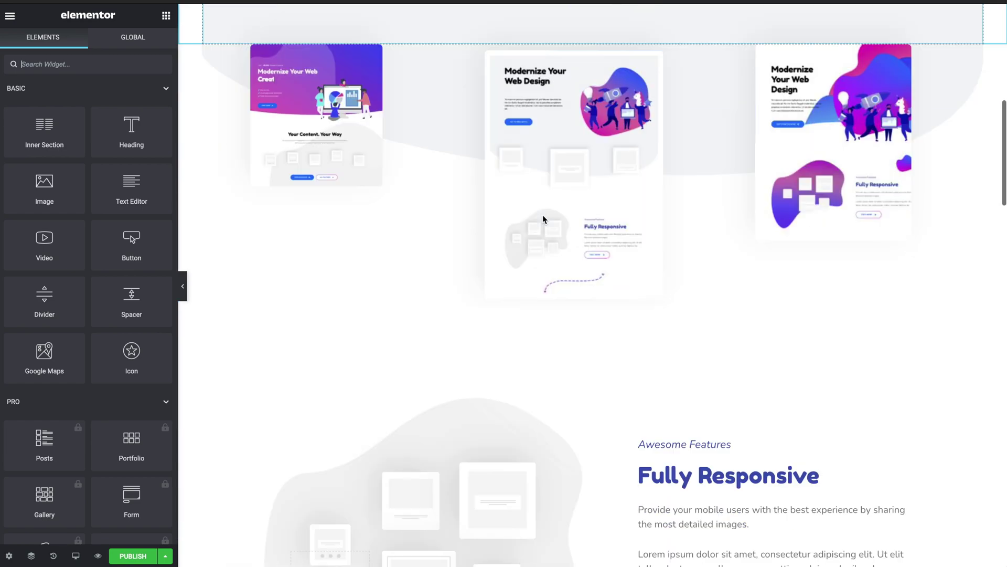
scroll(542, 215, down, 12)
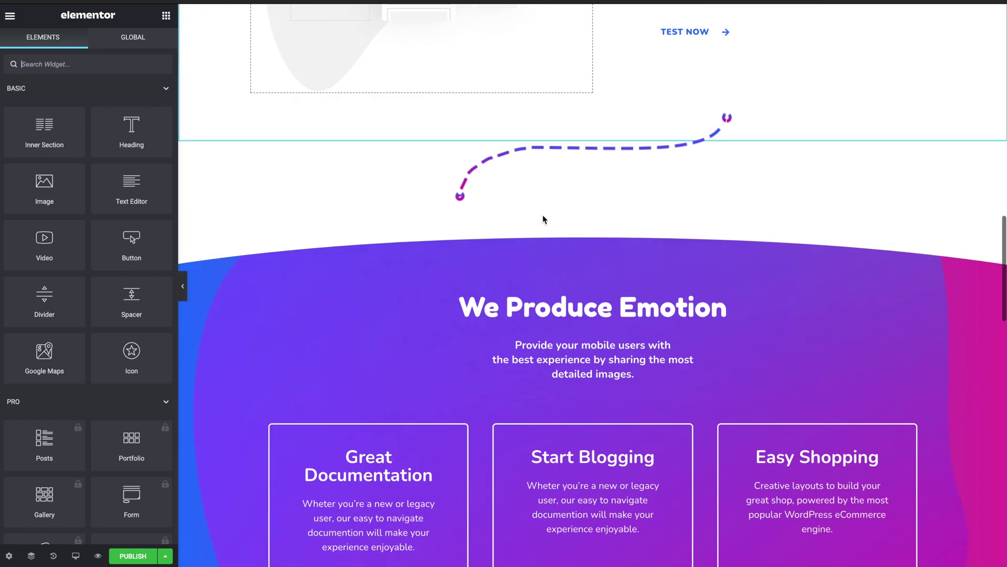
scroll(542, 215, down, 3)
scroll(550, 219, up, 1)
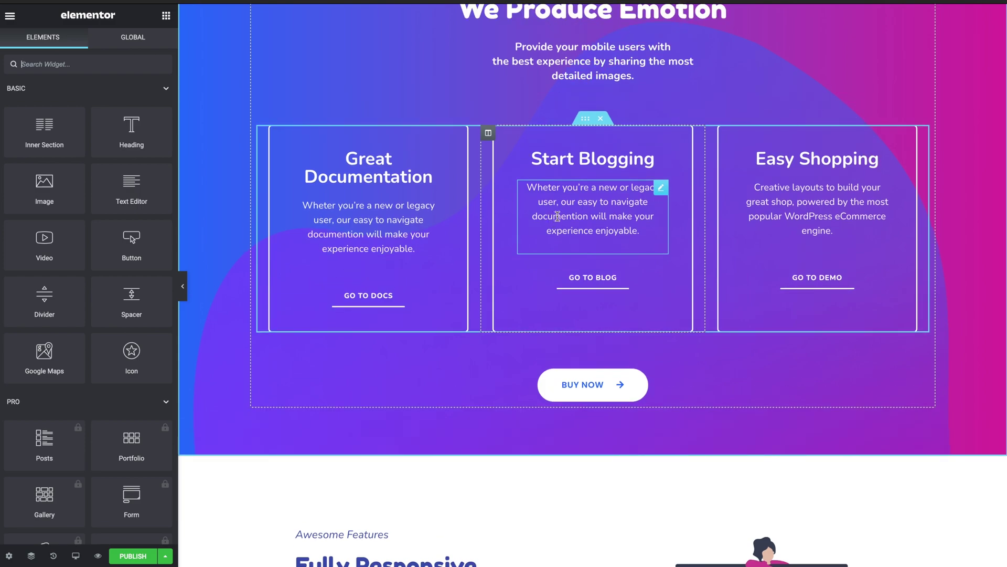
scroll(557, 218, up, 10)
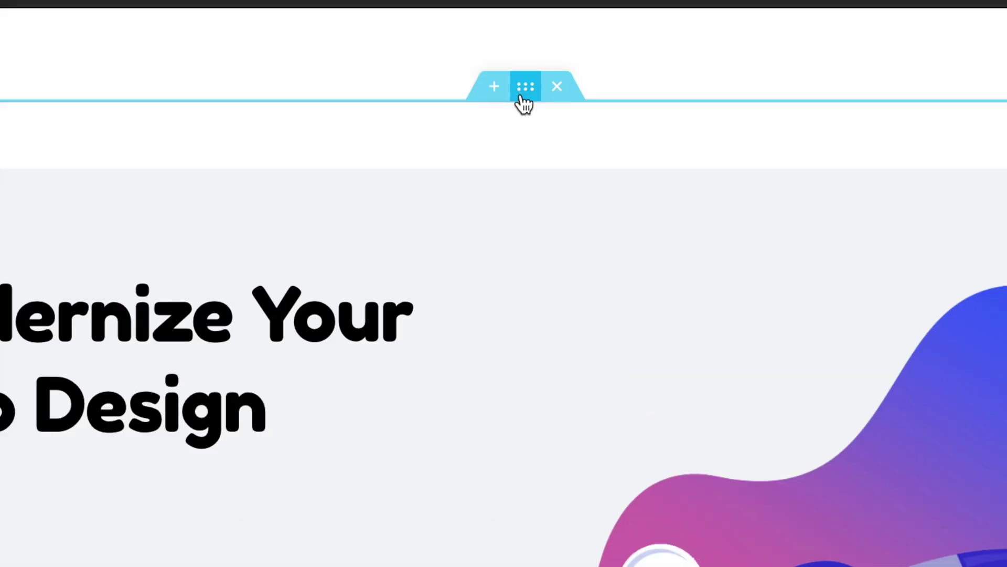
- Set the hero section's top, right and left padding to 0, then select the hero heading
click(526, 87)
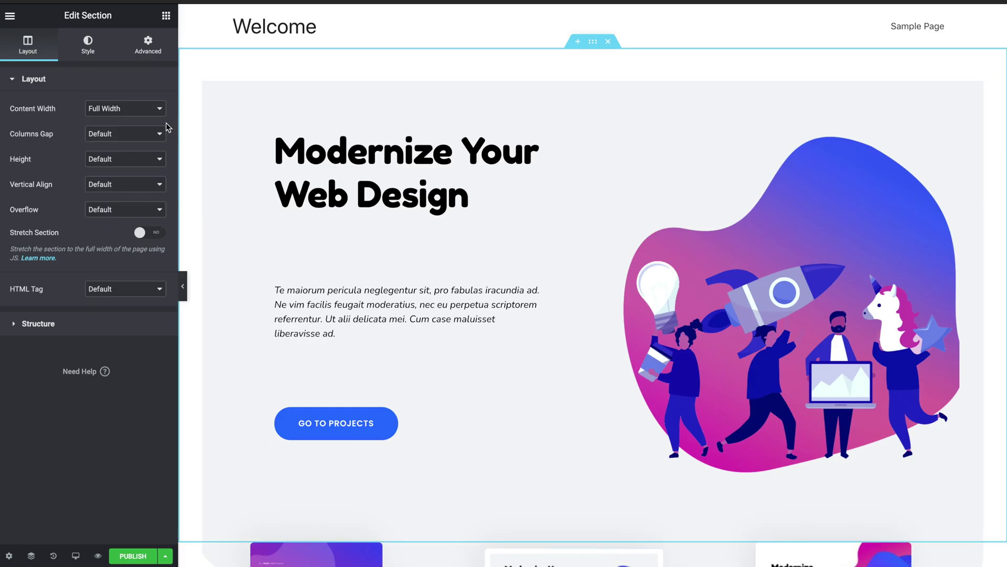
click(149, 52)
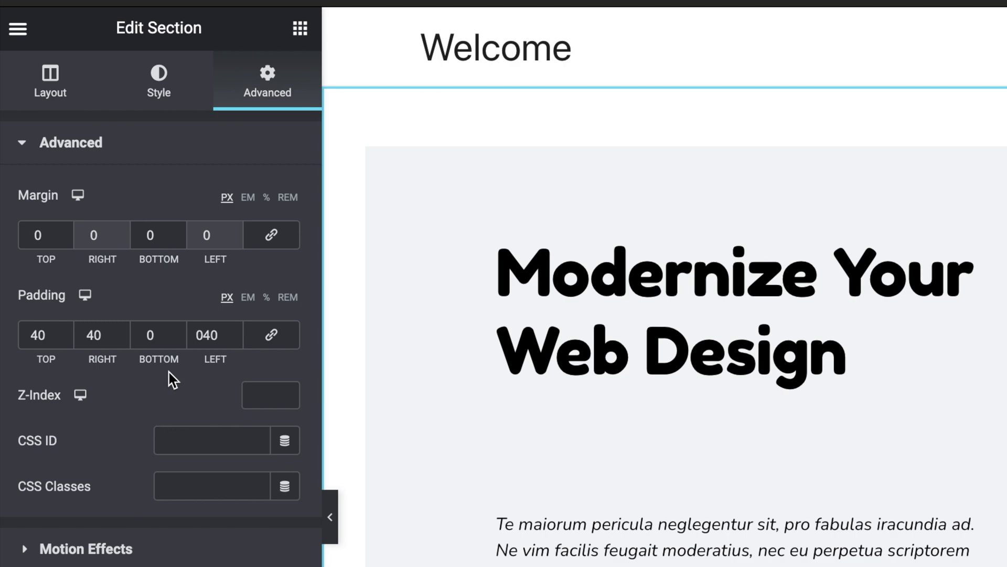
double_click(85, 329)
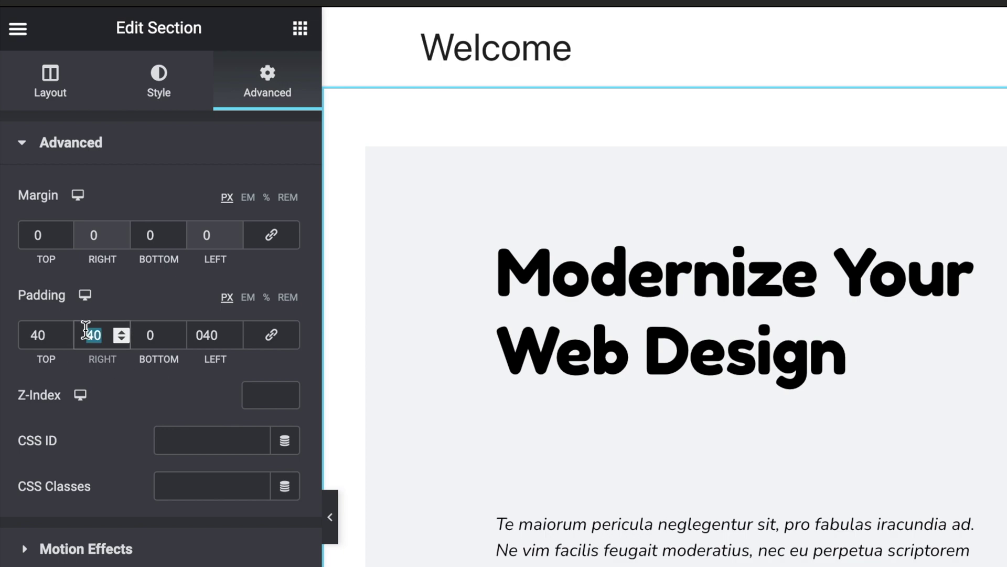
text(04)
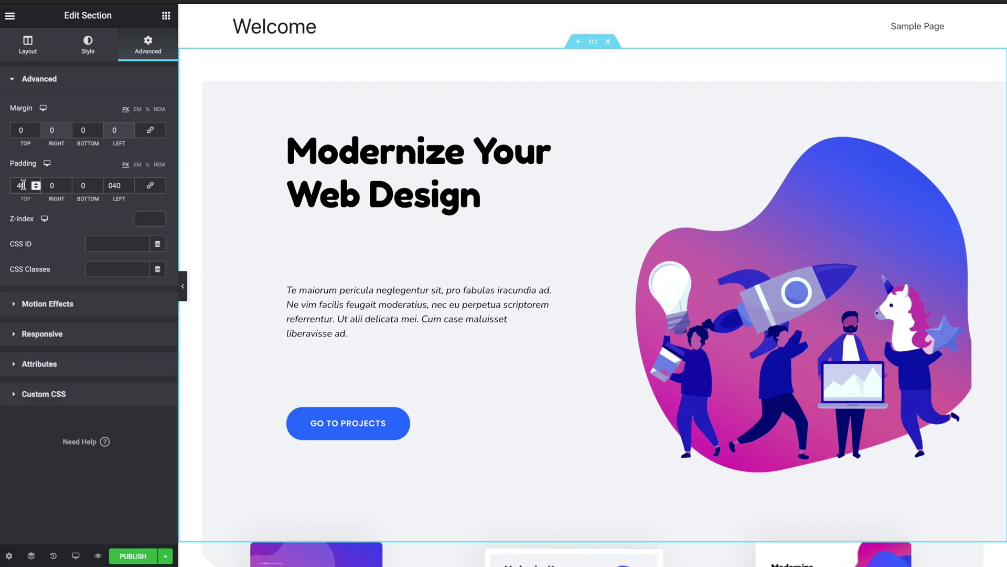
text(0)
double_click(23, 185)
text(0)
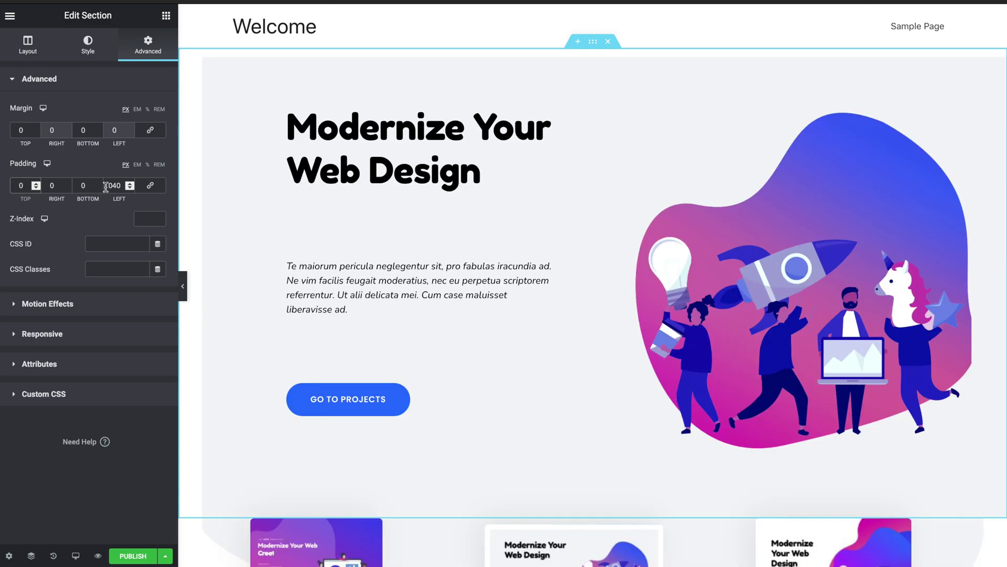
double_click(113, 186)
text(0)
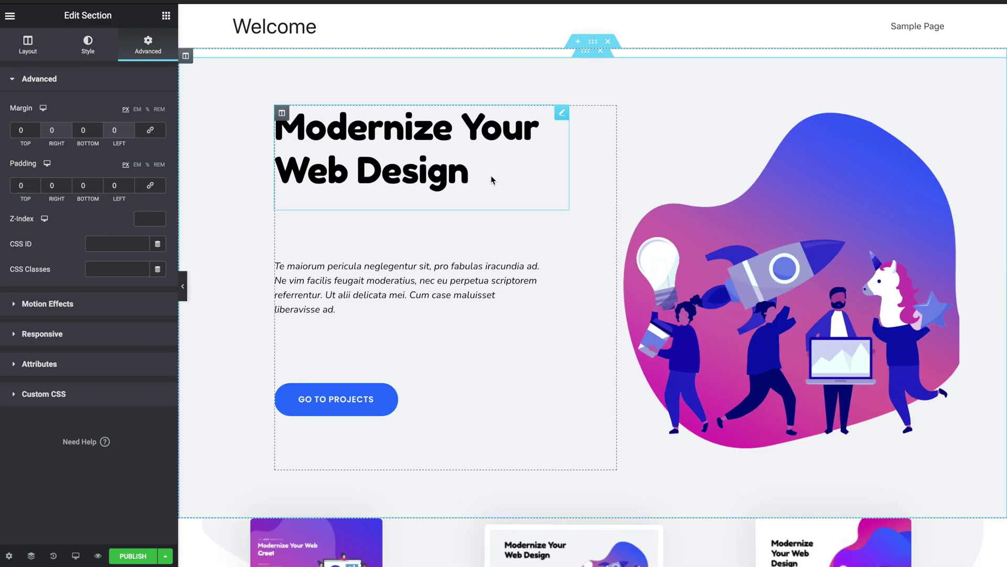
click(489, 173)
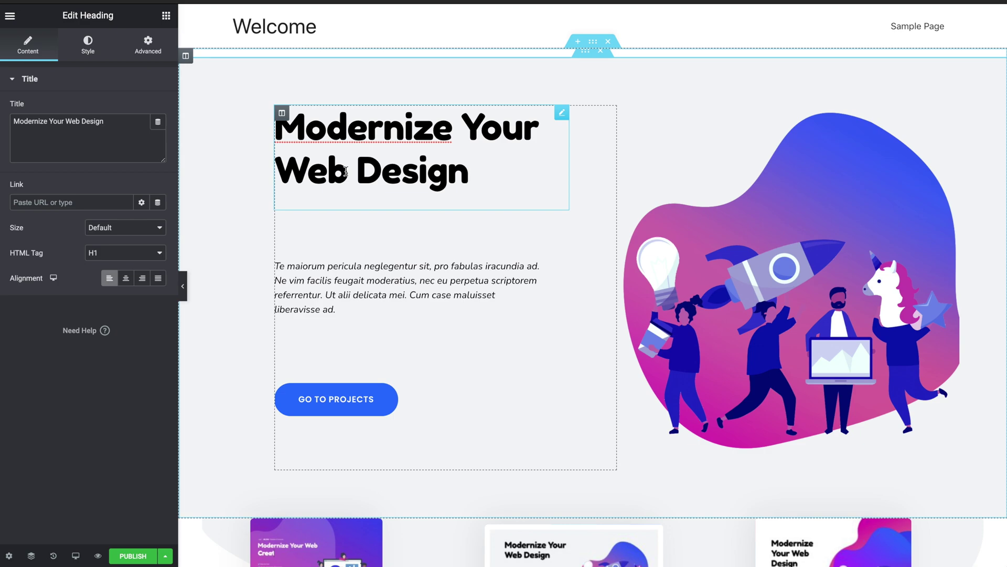
- Save the Elementor #6 page as a draft and exit to its WordPress editor
click(259, 182)
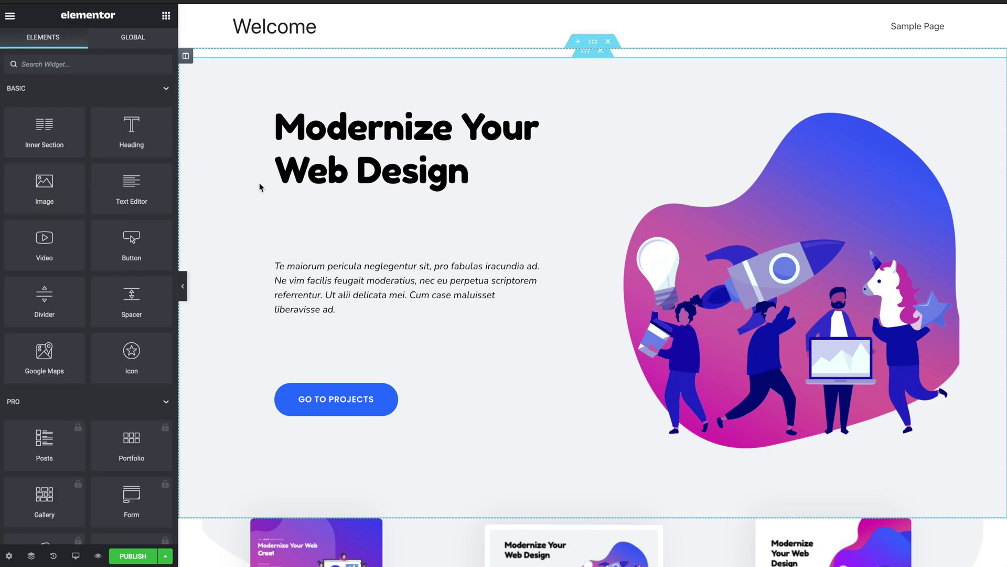
click(10, 16)
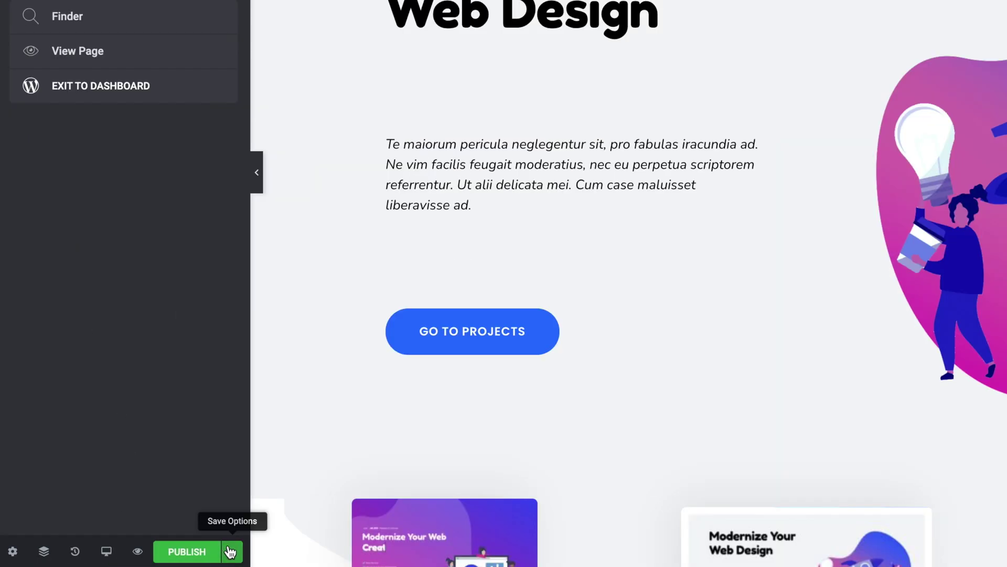
click(227, 550)
click(179, 481)
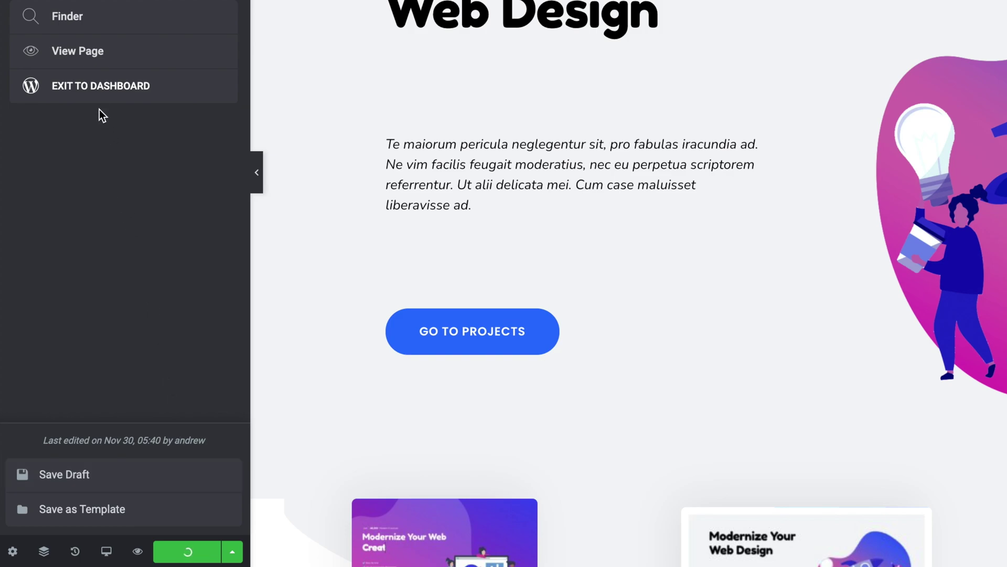
click(94, 92)
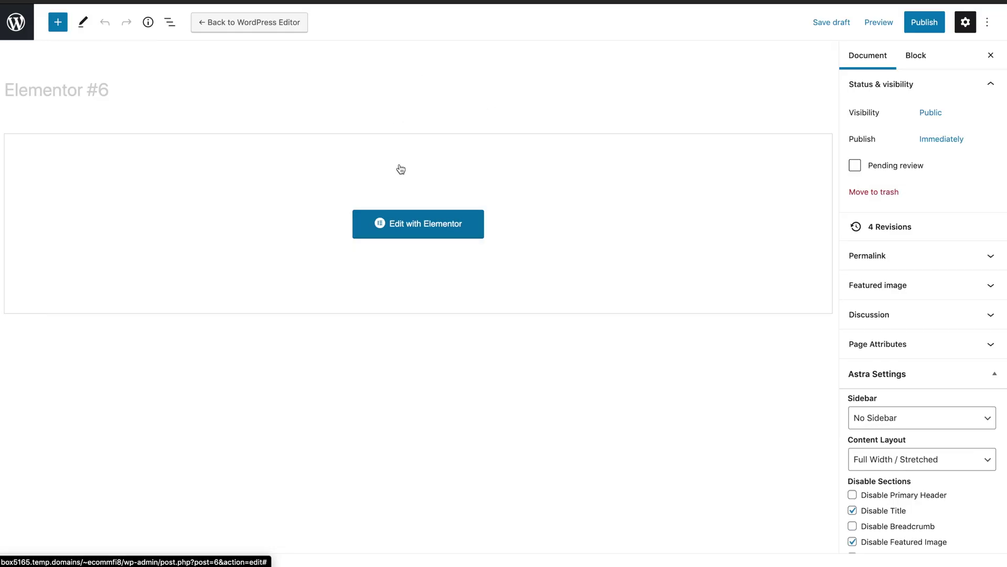
- Enable Disable Primary Header in the page's Astra Settings
click(401, 169)
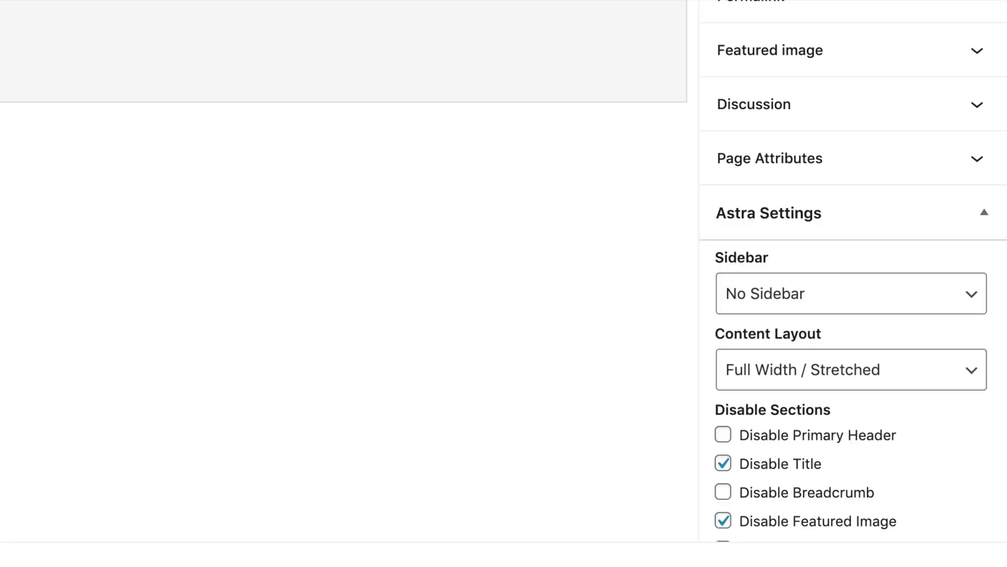
scroll(885, 491, down, 2)
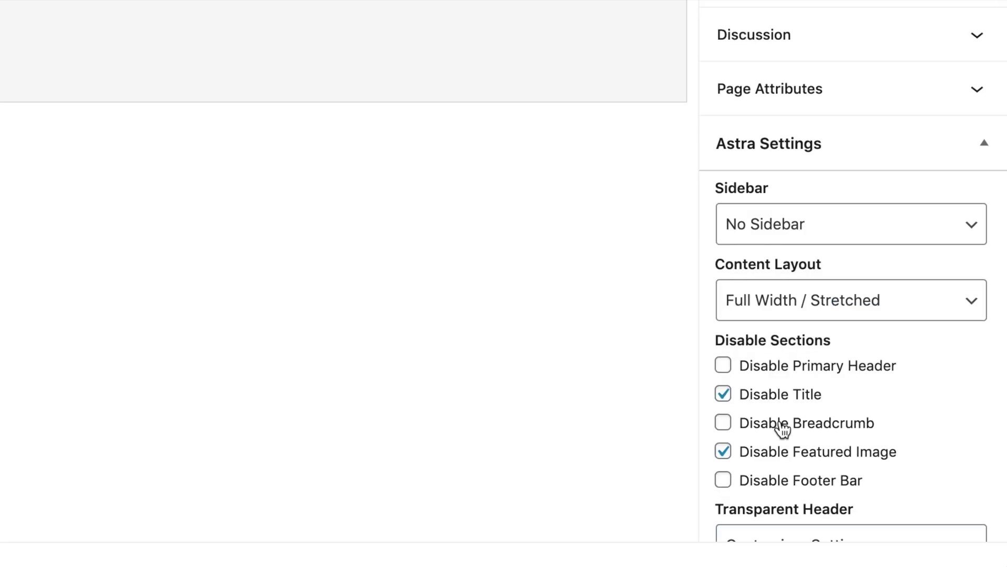
scroll(782, 428, down, 1)
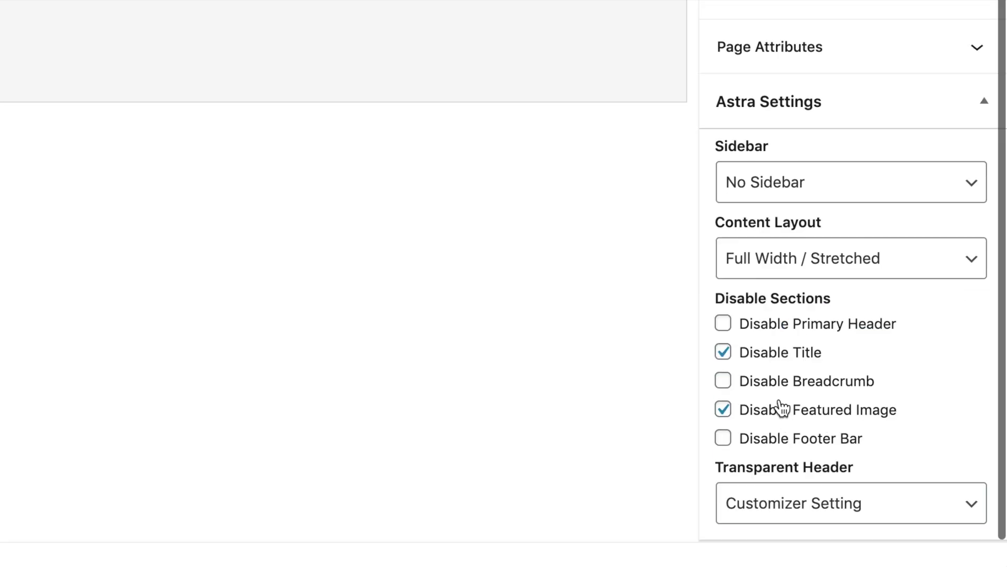
click(768, 330)
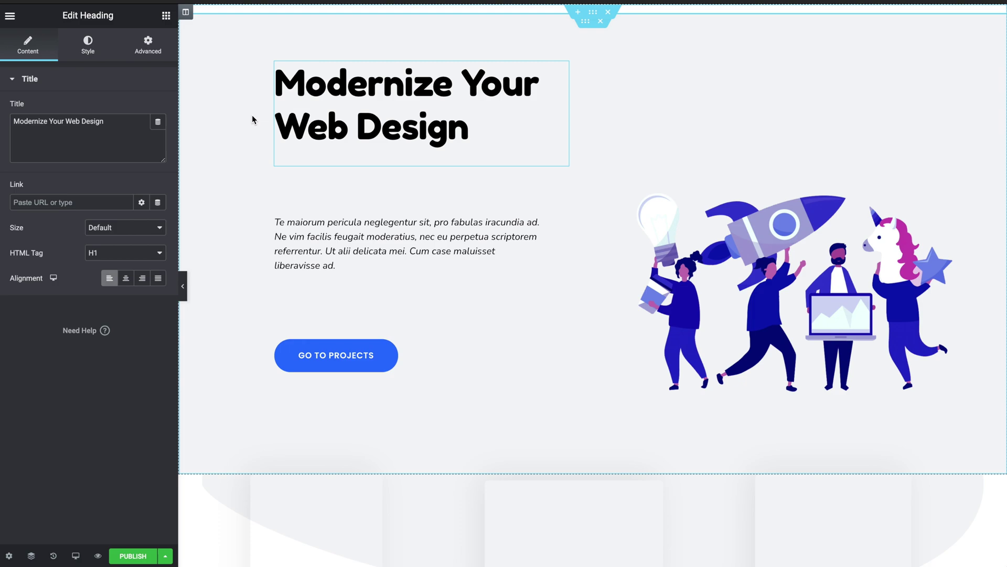
- Replace the hero heading with 'Make Your Own Ecommerce Website in Minutes' and select its text
triple_click(353, 116)
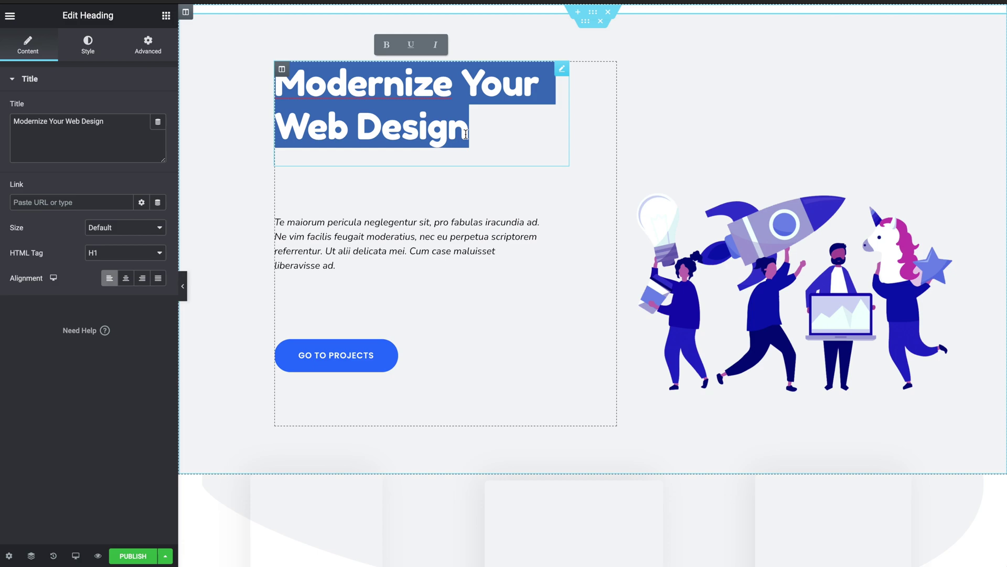
text(Make Your Own Ecommerce W)
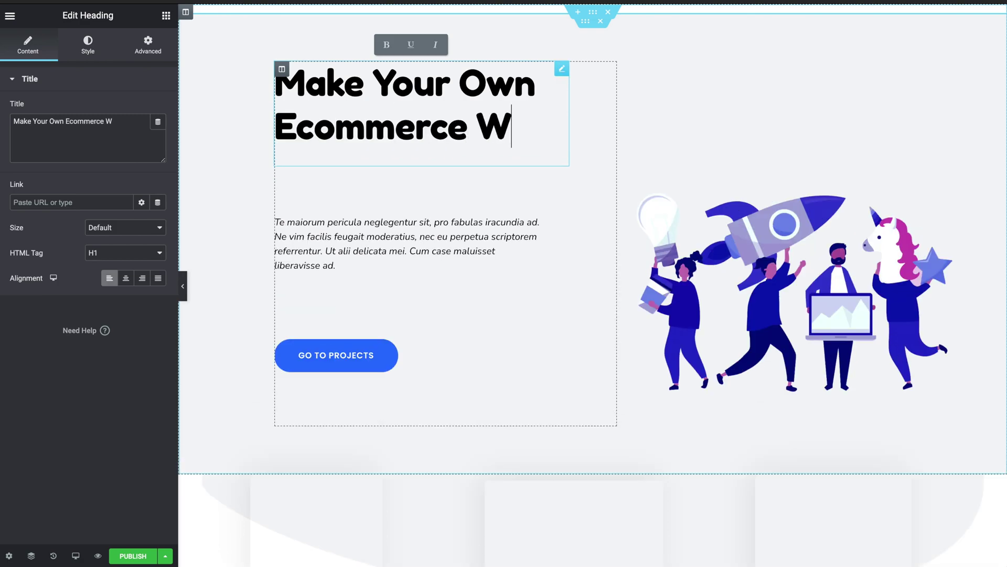
text(ebsite in Minutes)
click(426, 173)
click(454, 203)
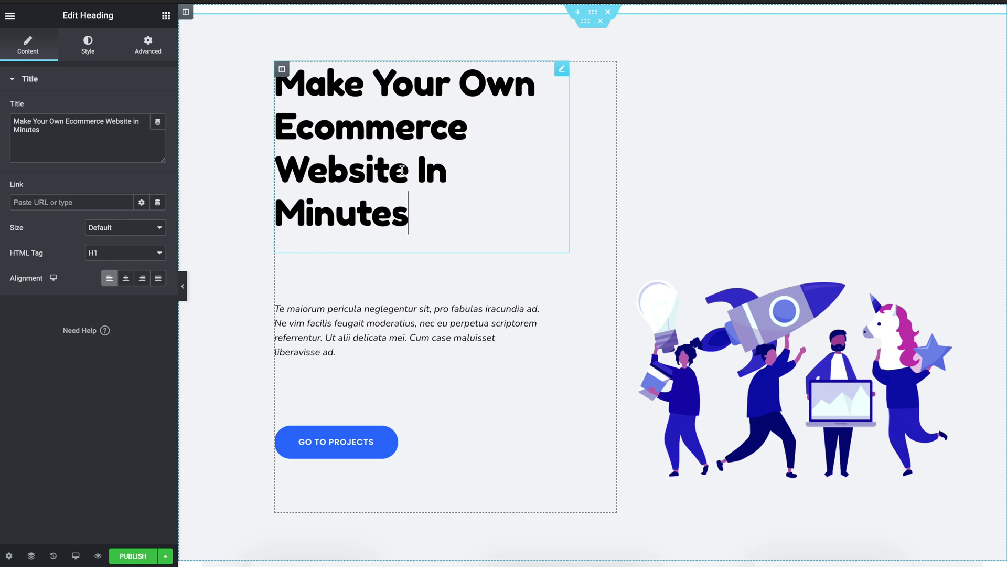
key(ctrl+a)
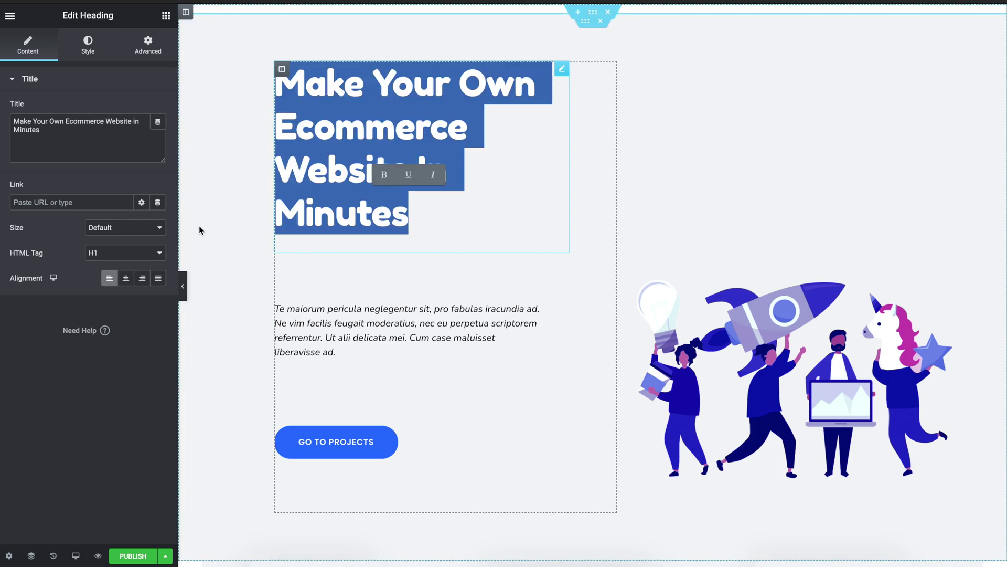
- Set the heading typography to Montserrat, weight 500, and a size slightly under 4 rem
click(90, 53)
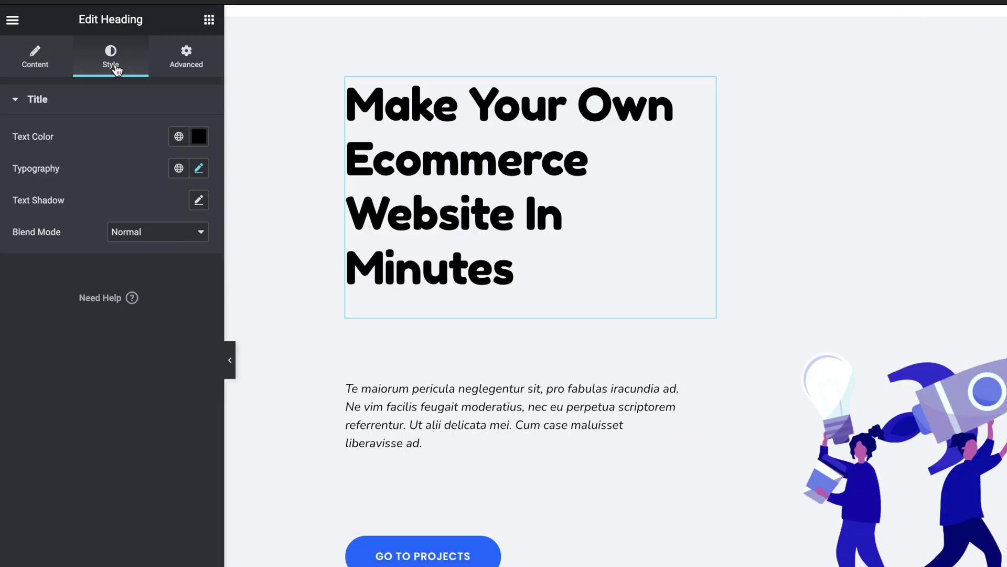
click(198, 169)
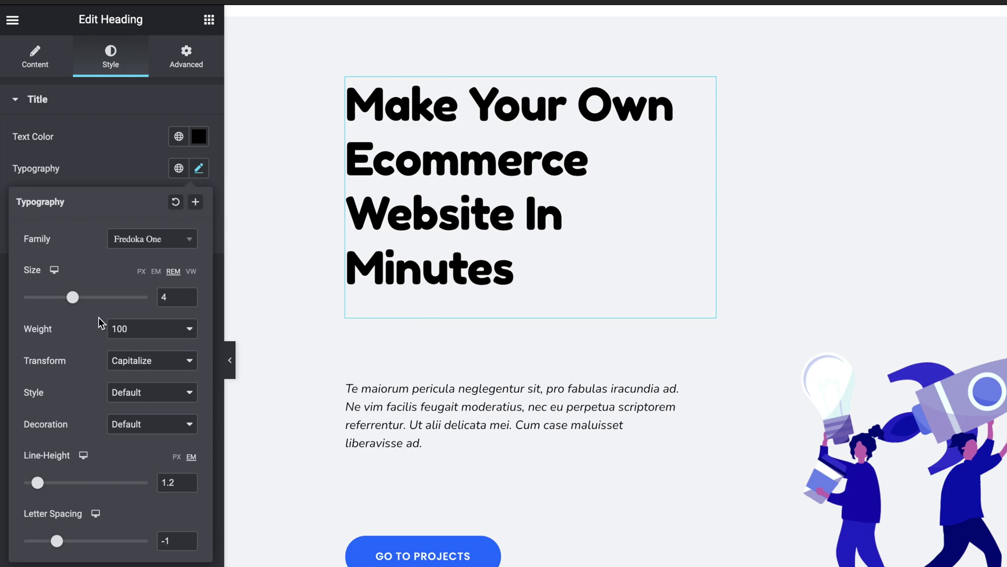
click(128, 247)
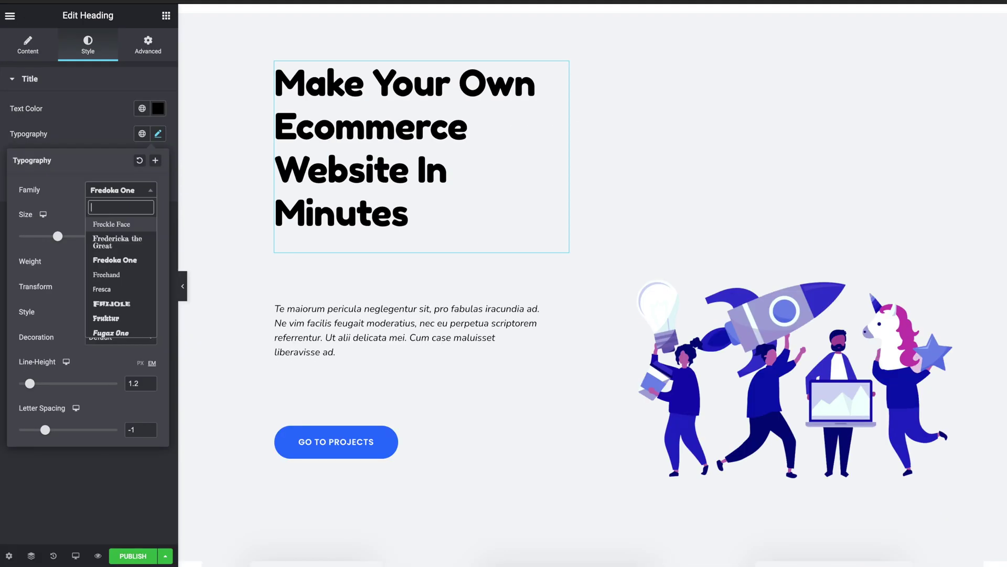
text(montser)
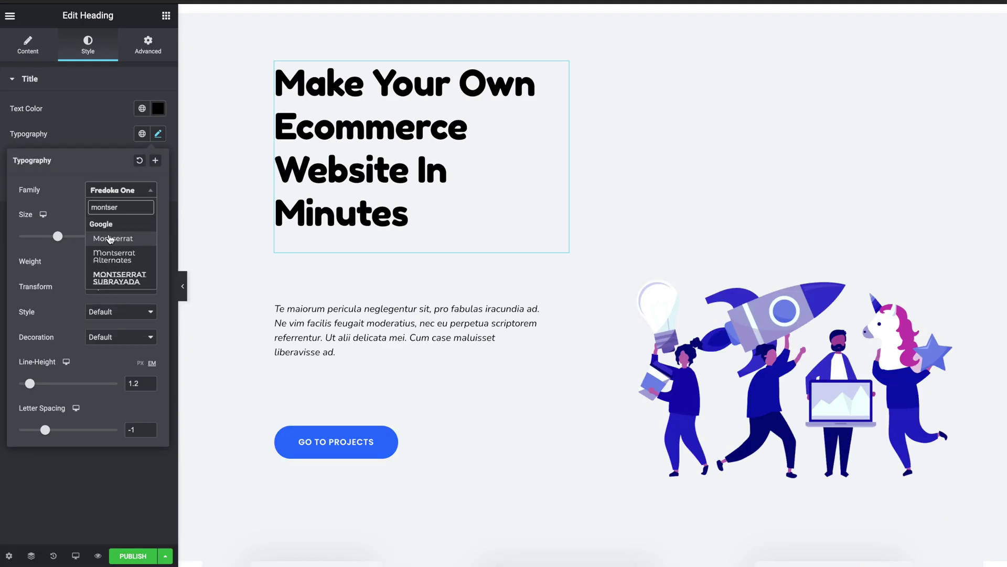
click(110, 238)
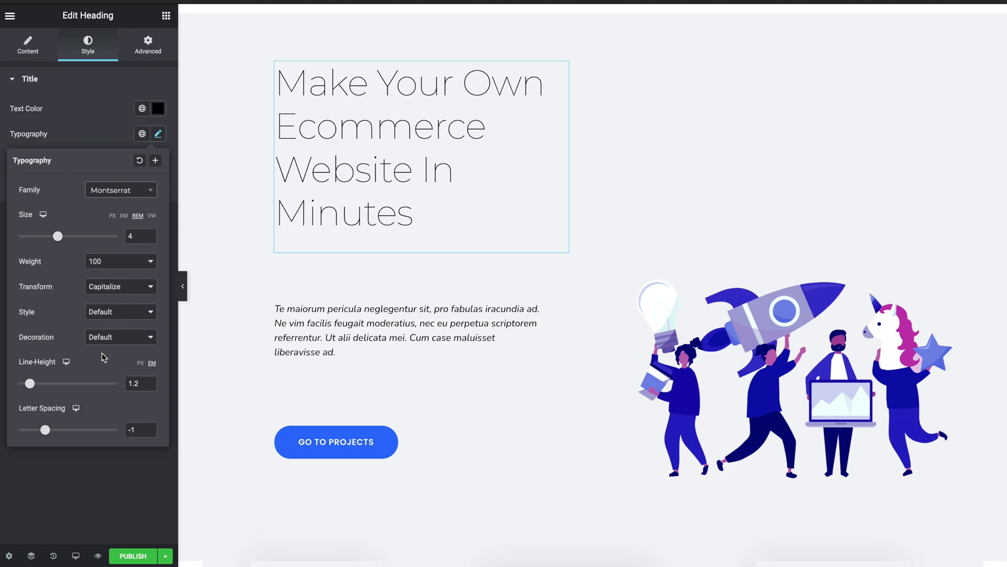
click(112, 268)
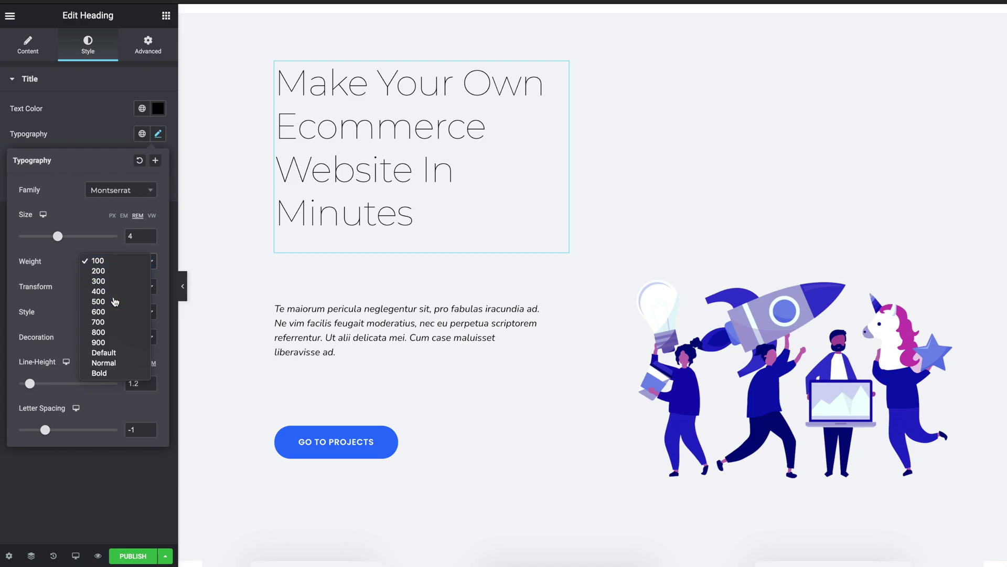
click(115, 301)
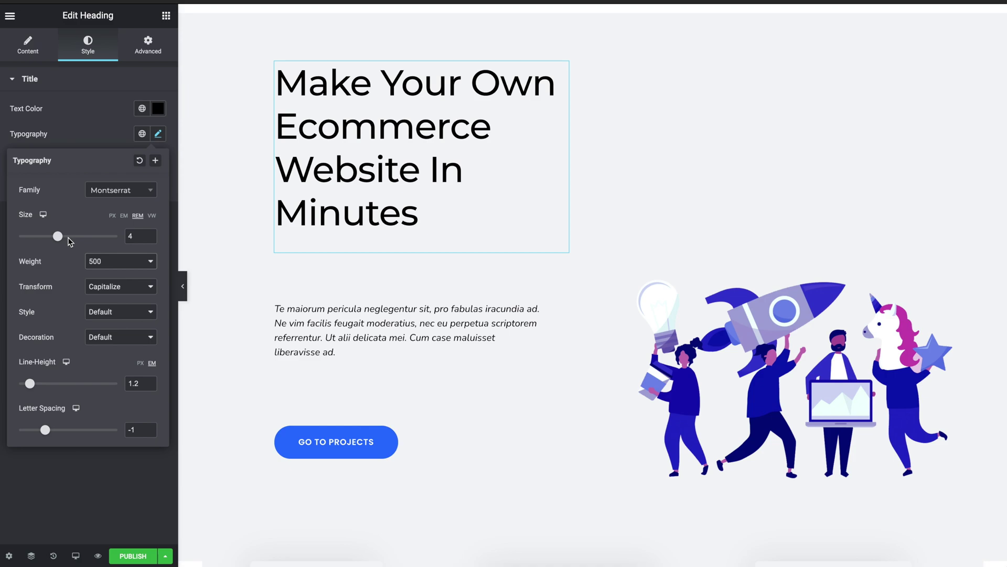
drag(58, 236, 53, 236)
click(229, 149)
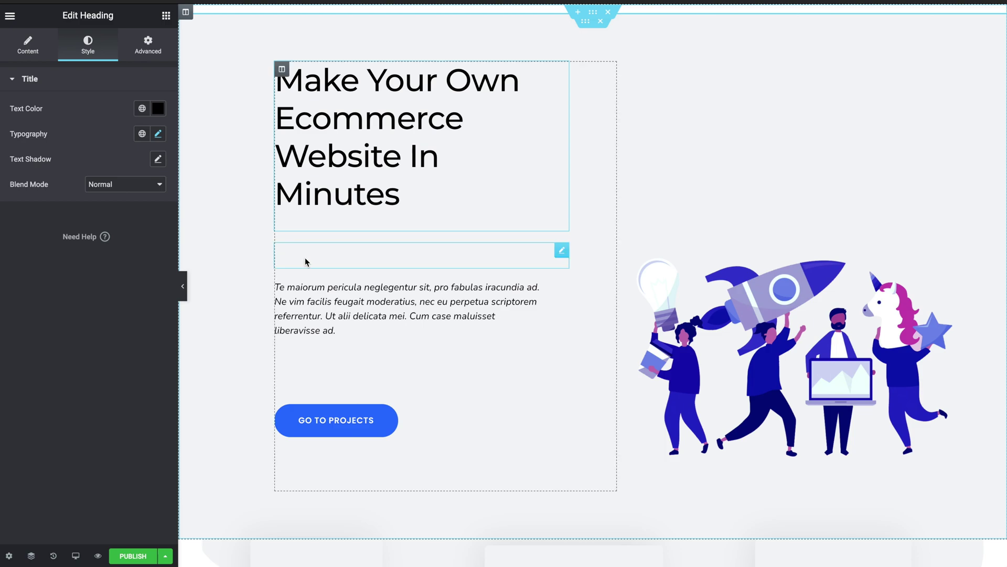
- Select the 42 px spacer under the hero heading and open its context menu
click(167, 51)
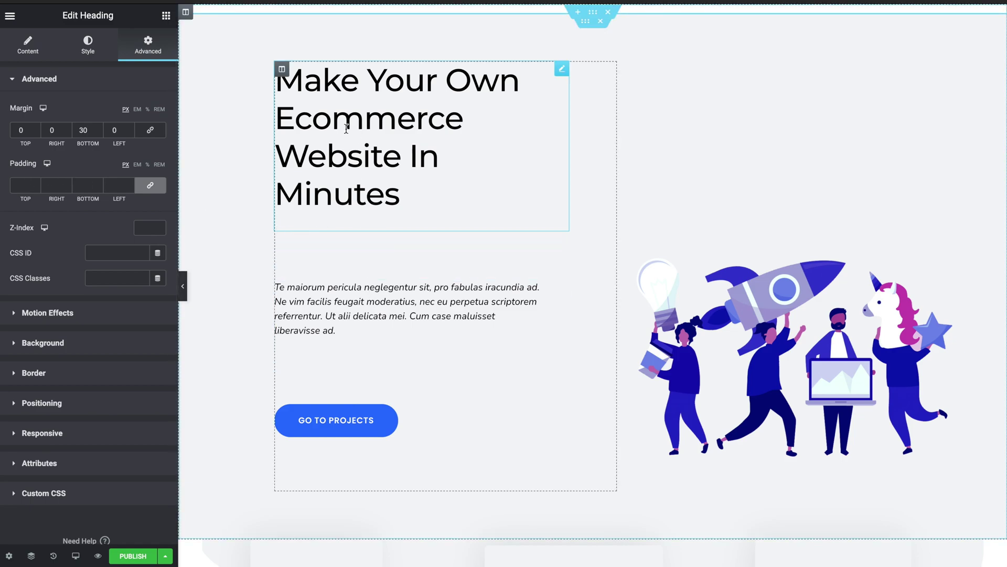
click(358, 250)
right_click(358, 250)
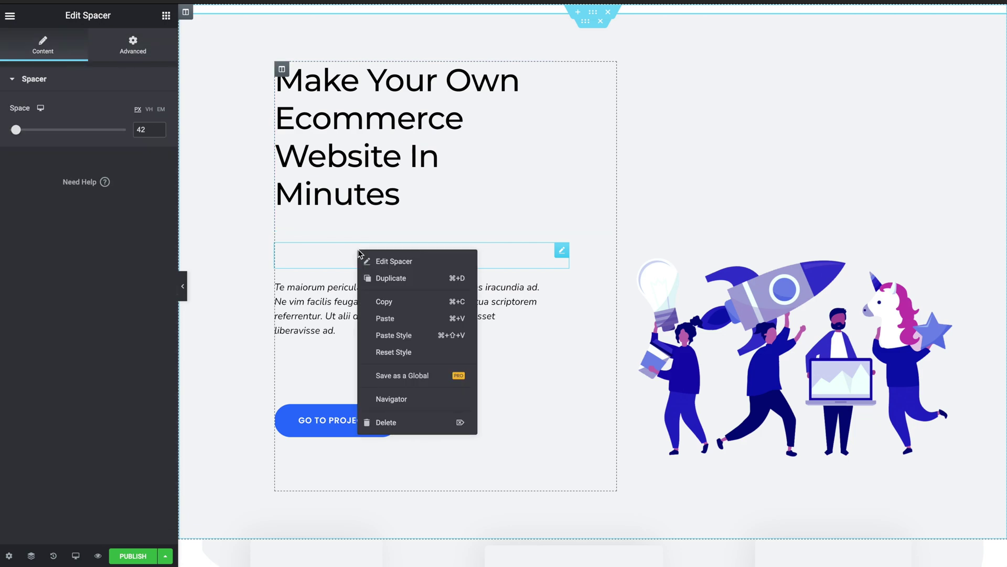
- Delete the spacer under the heading and remove both illustrations from the hero carousel gallery
click(383, 421)
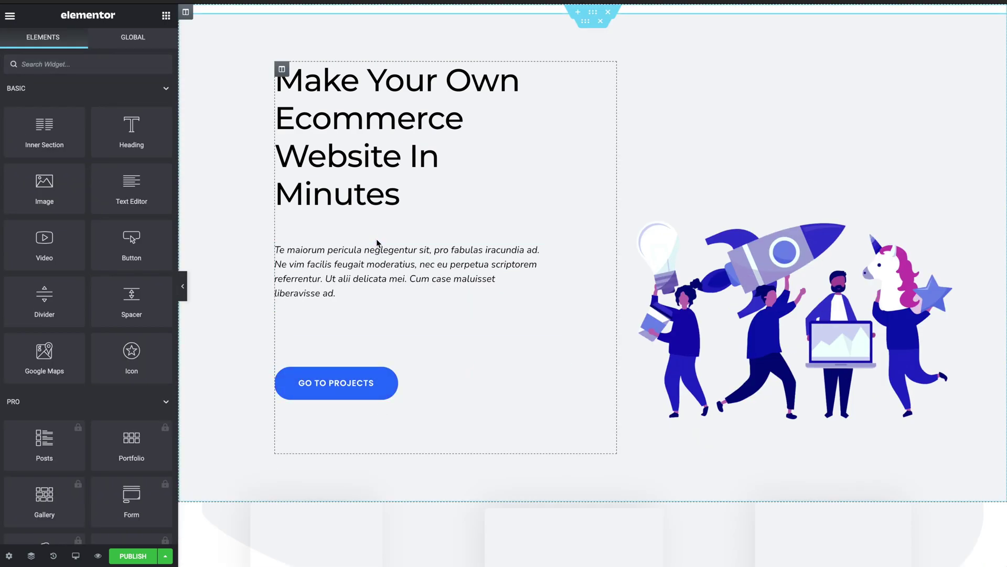
click(840, 299)
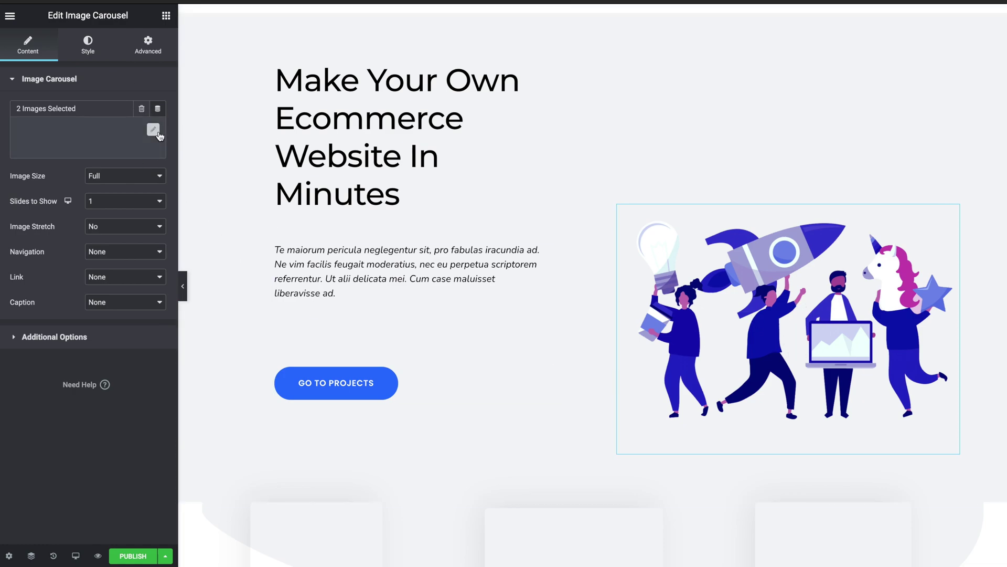
click(157, 135)
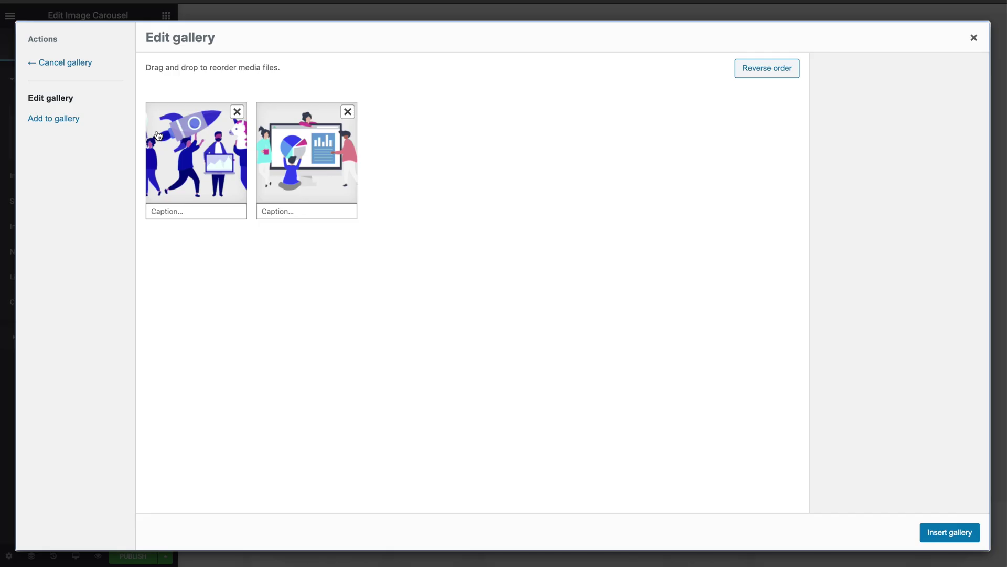
click(238, 112)
click(237, 113)
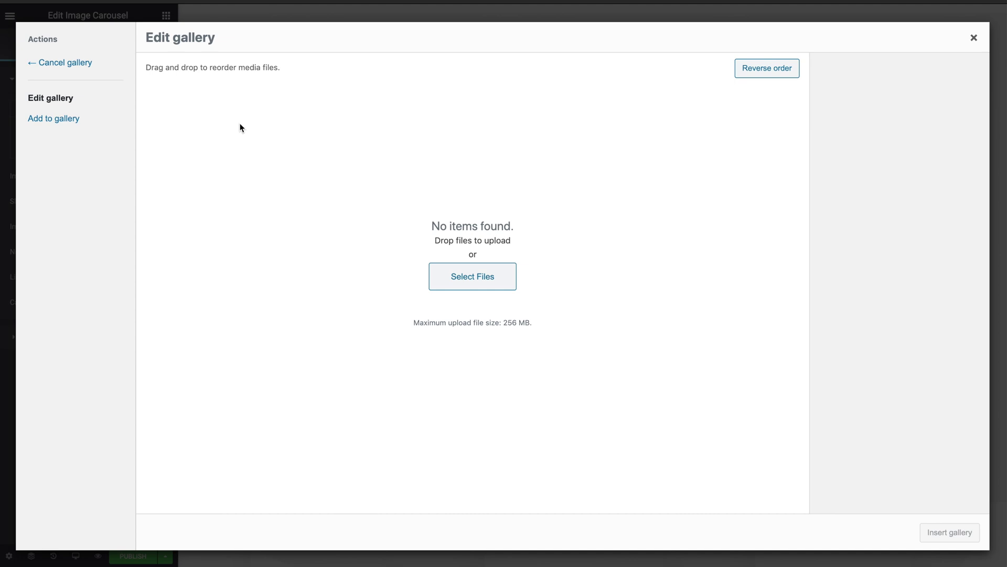
- Add the shoe and Shopify logo image as the carousel's only gallery image
click(82, 128)
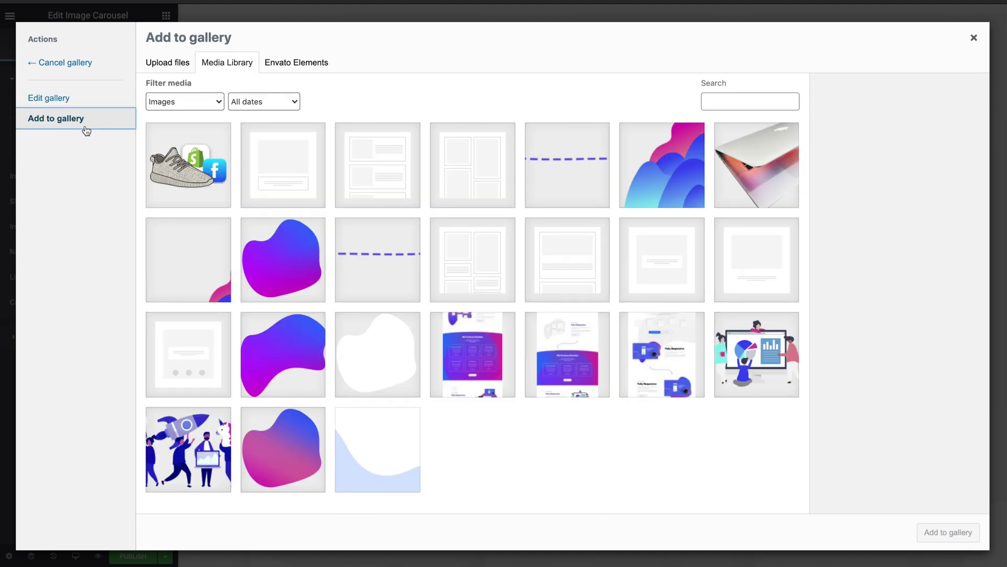
click(183, 176)
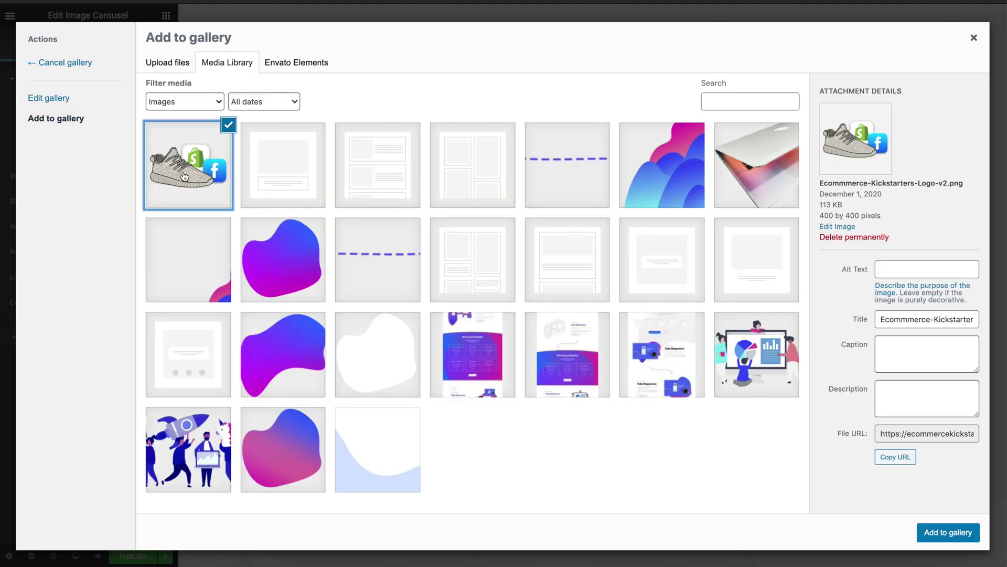
click(966, 535)
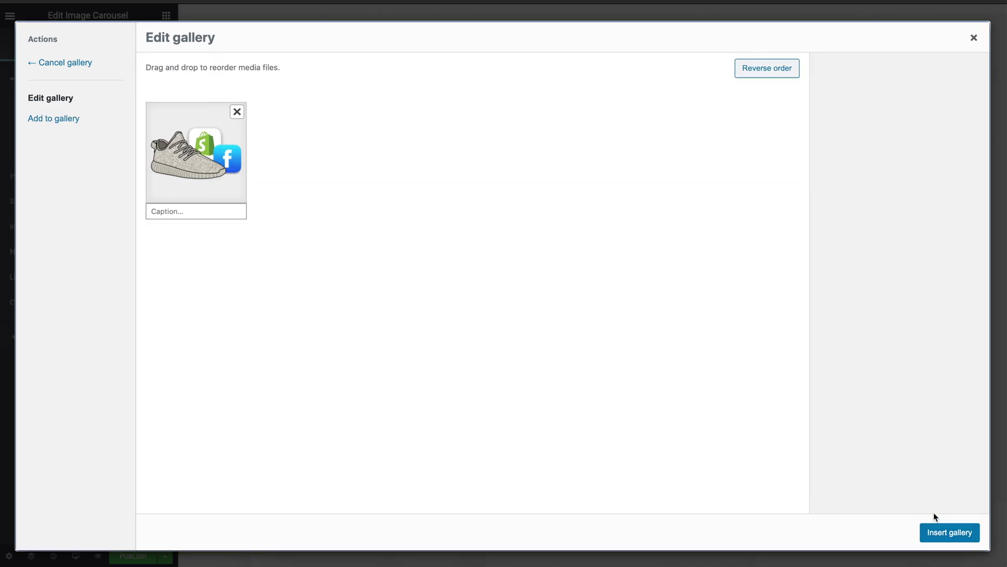
click(947, 532)
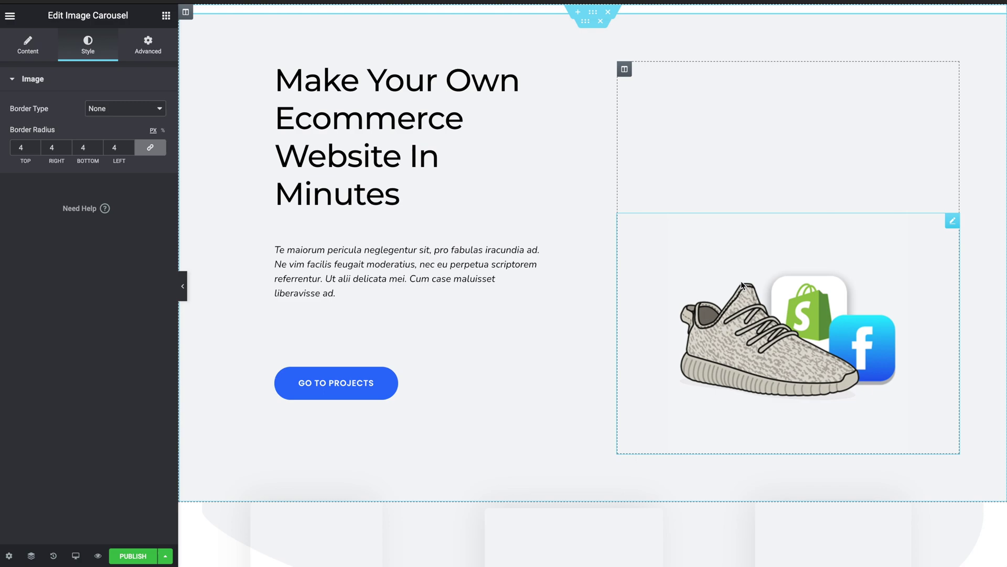
- Set the hero heading's Motion Effects entrance animation to Fade In Left
click(487, 174)
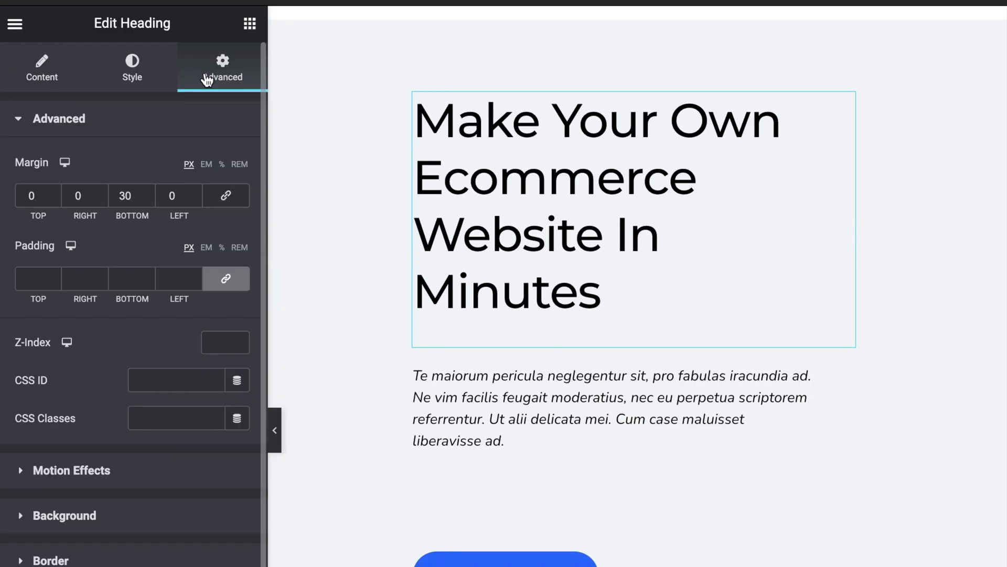
click(78, 474)
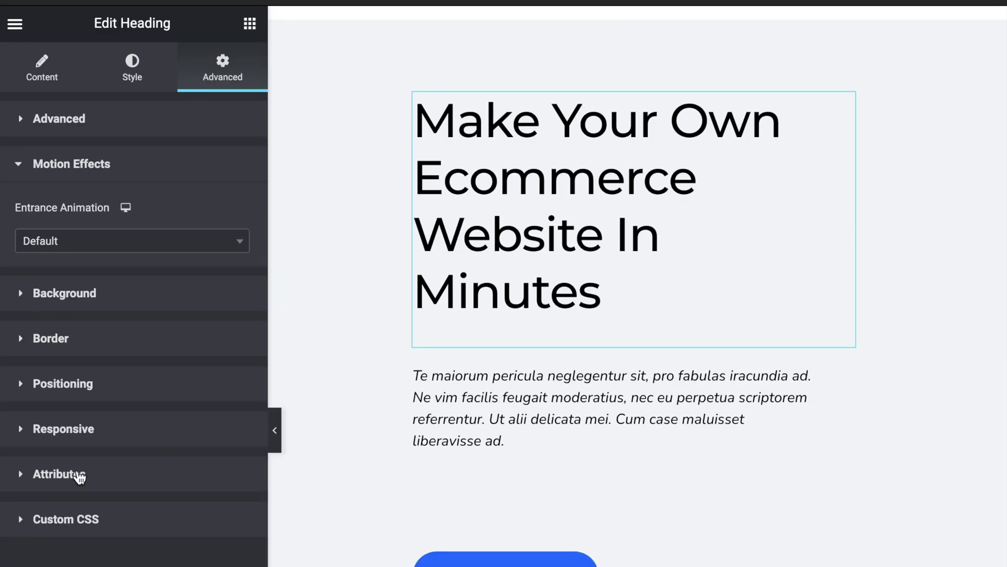
click(132, 243)
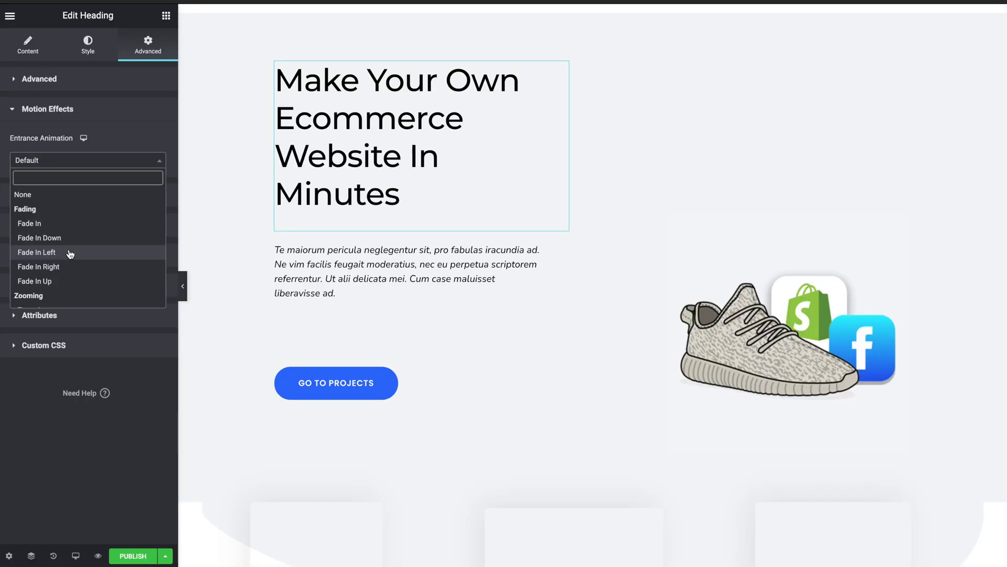
click(105, 380)
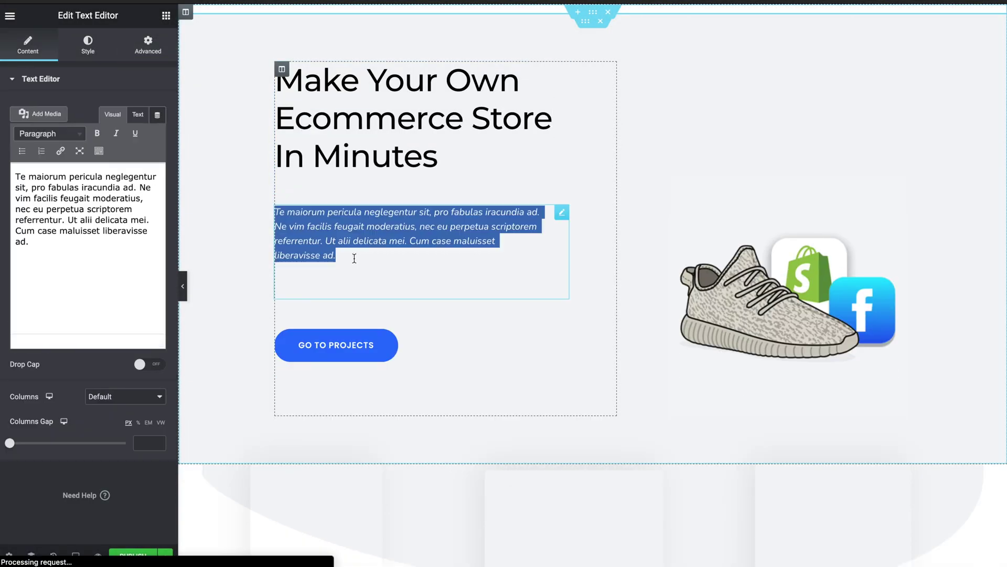
- Replace the hero paragraph with the tight-knit community line and the passion-to-profitable-business line
text(A tight-knit community made for ambitious go-getters to learn and discuss all things eCommerce, digital marketing and online business.)
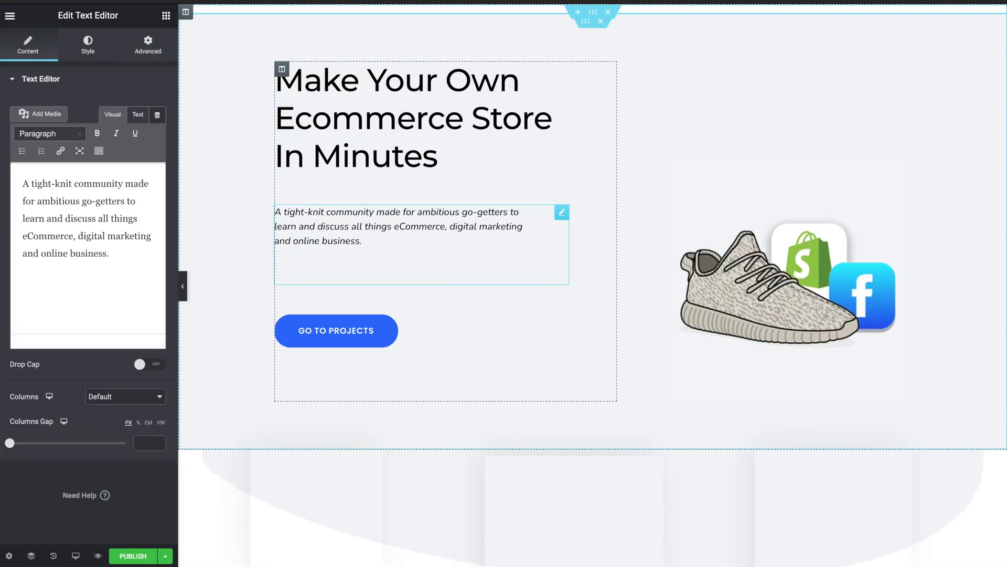
key(Return)
text(It's time you break free and turn your passion into a profitable online business!)
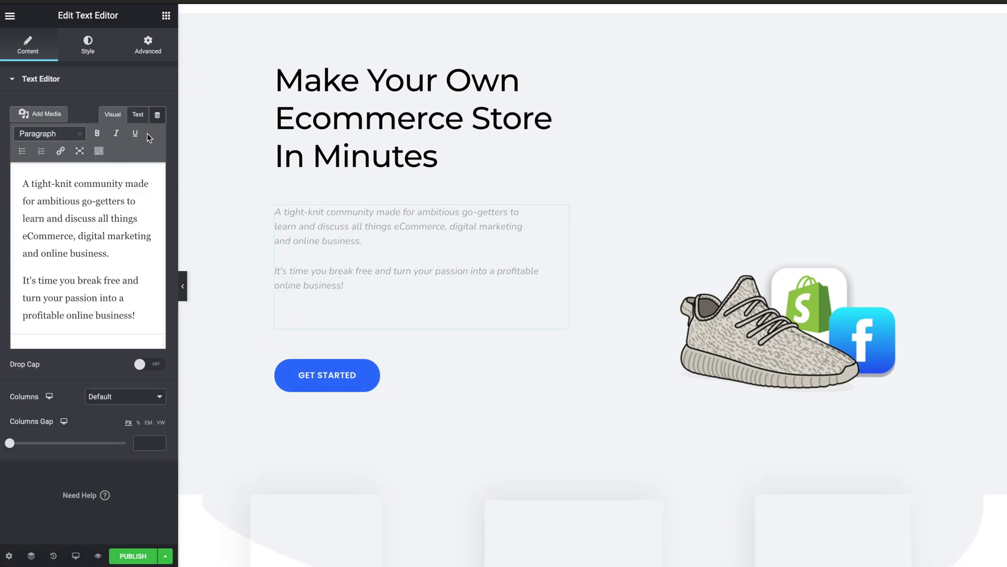
click(148, 45)
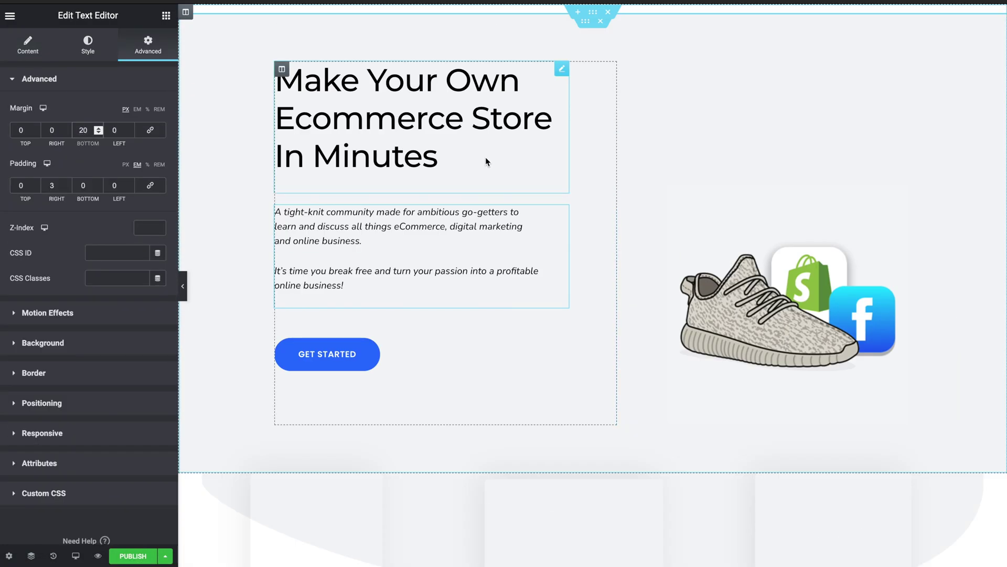
scroll(607, 304, down, 4)
scroll(588, 220, down, 2)
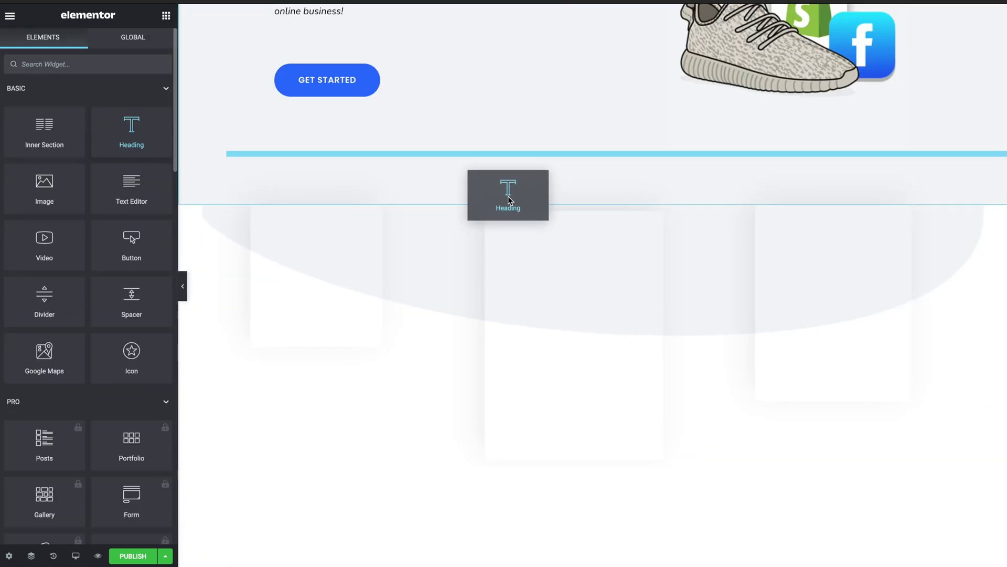
scroll(572, 245, down, 8)
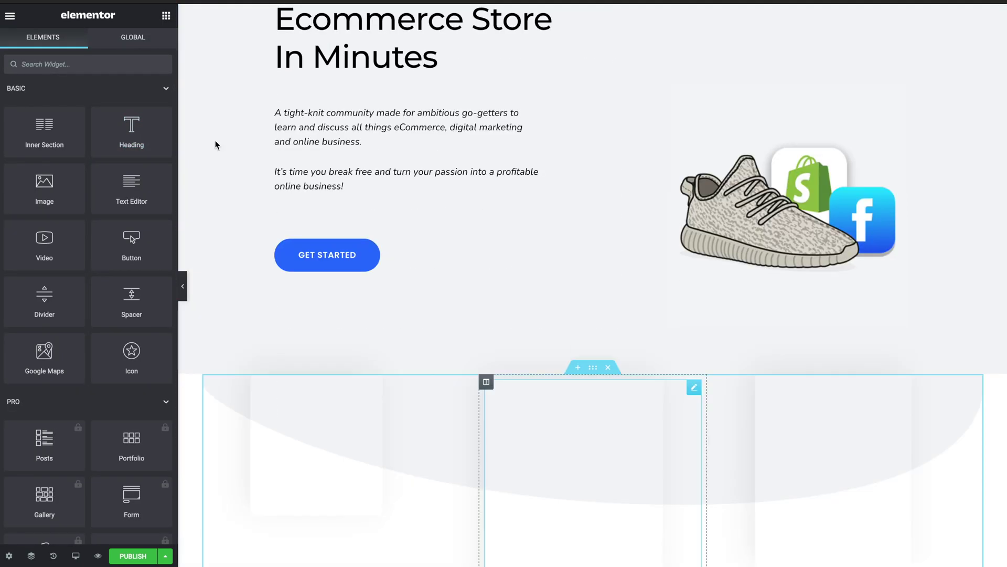
- Change the 'We Produce Emotion' heading to 'Where do you want to start?'
scroll(293, 152, down, 5)
click(377, 157)
scroll(321, 310, down, 14)
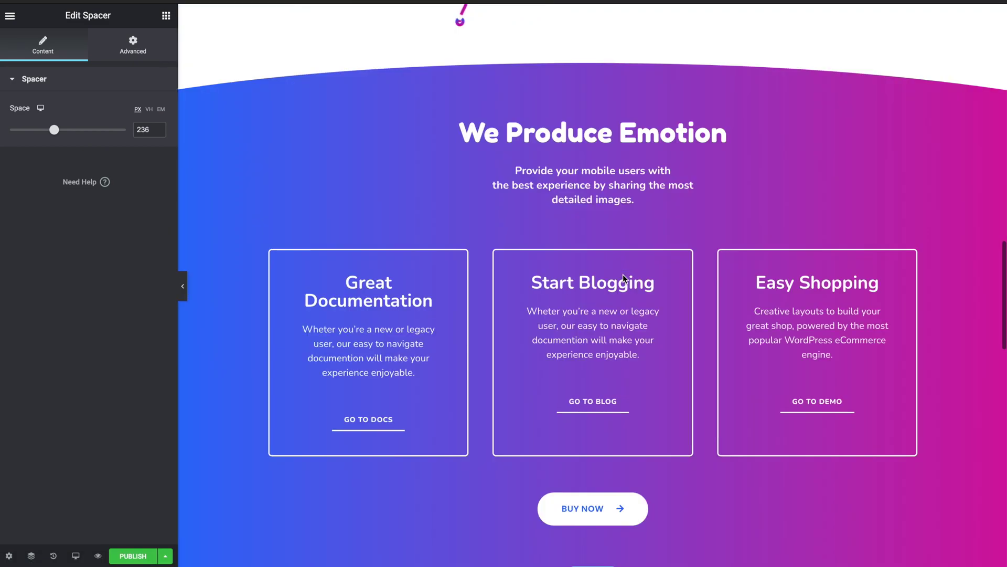
click(593, 133)
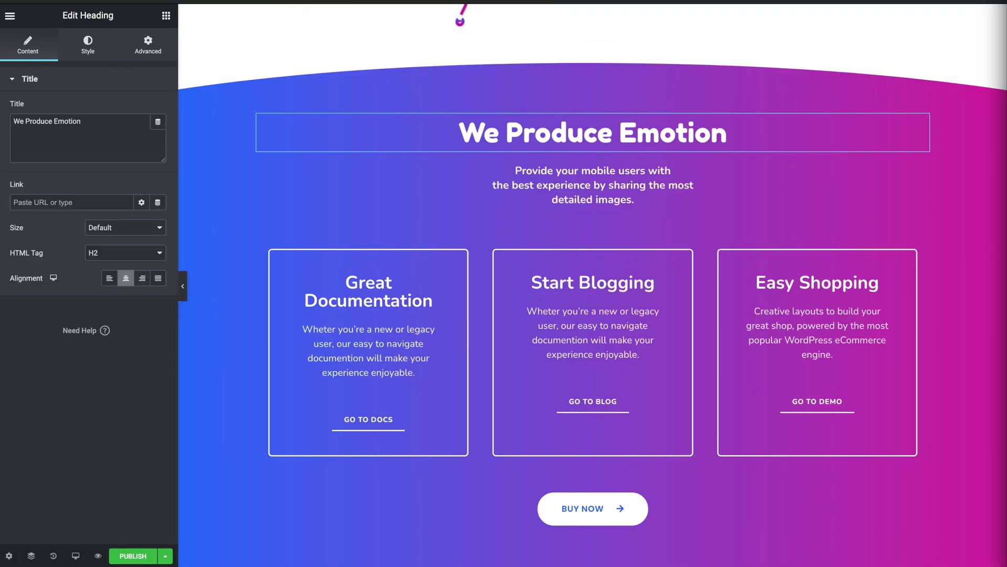
triple_click(592, 132)
text(Where do you want to start?)
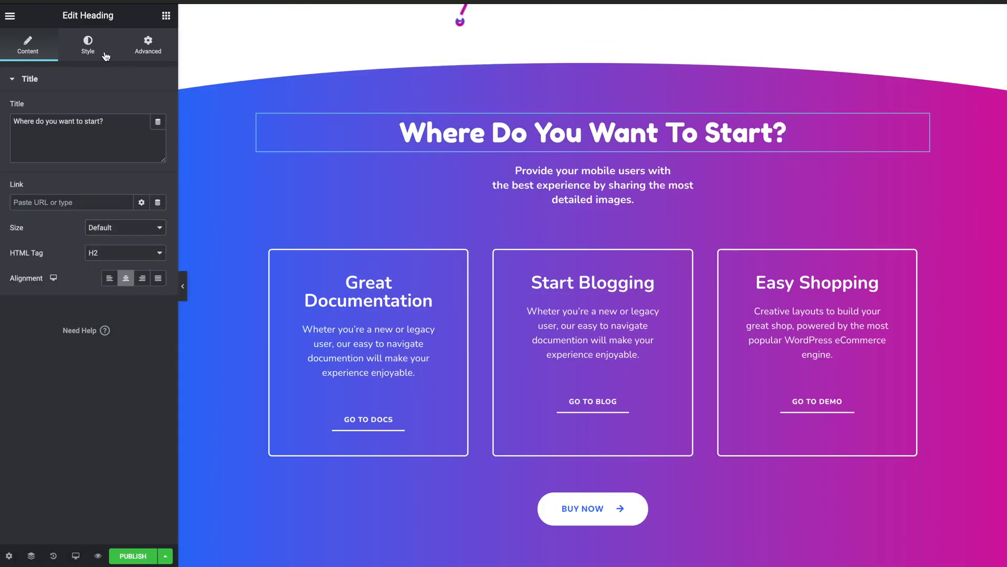
- Change that heading's typography font family and font weight
click(87, 45)
click(158, 135)
click(117, 191)
click(112, 210)
click(121, 257)
- Rename the three card headings Building Your Store, Getting Traffic and Scaling Up
click(99, 311)
right_click(612, 198)
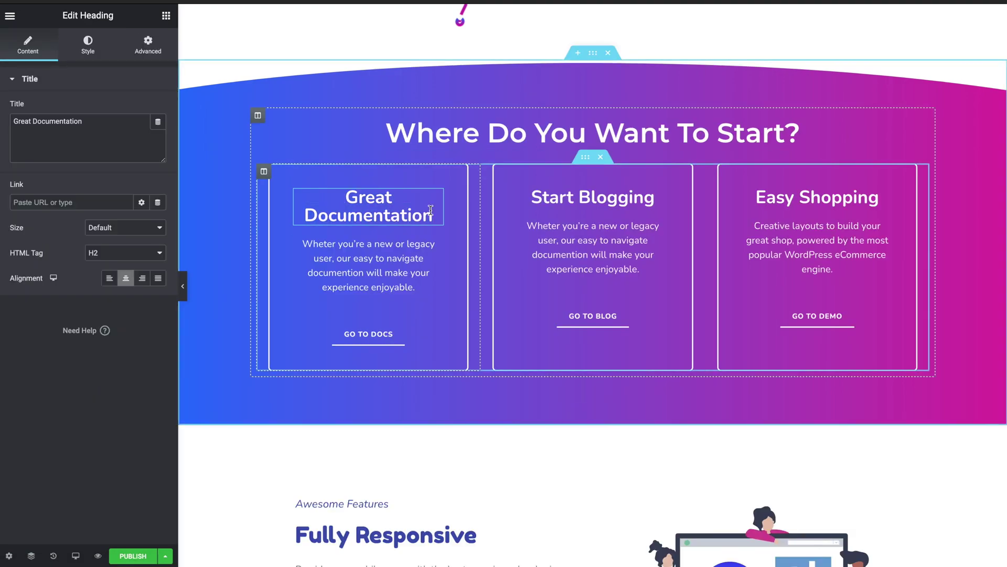
text(Shop)
key(ctrl+a)
text(Building Your Store)
triple_click(593, 198)
text(Getting Traffic)
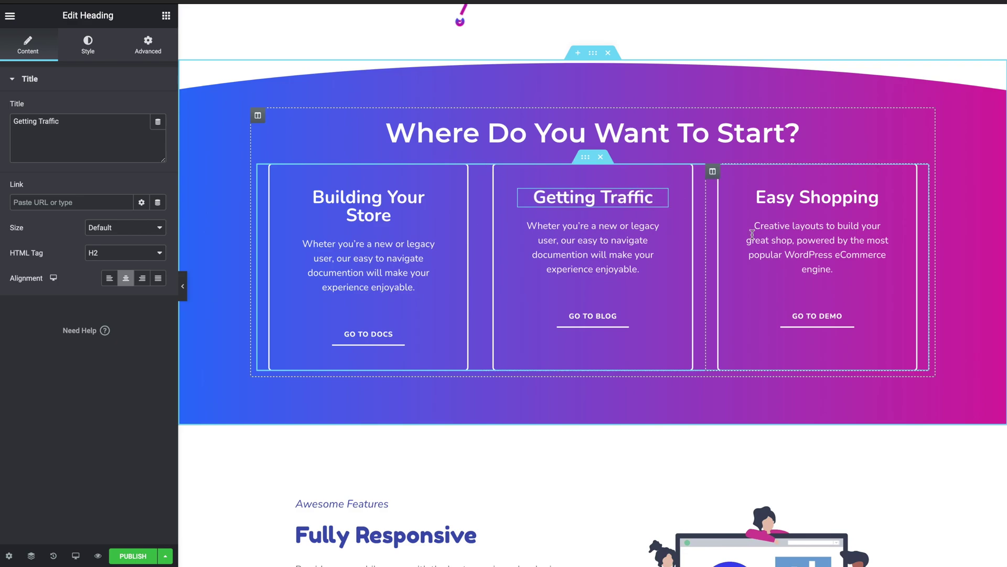
triple_click(817, 197)
text(Scaling Up)
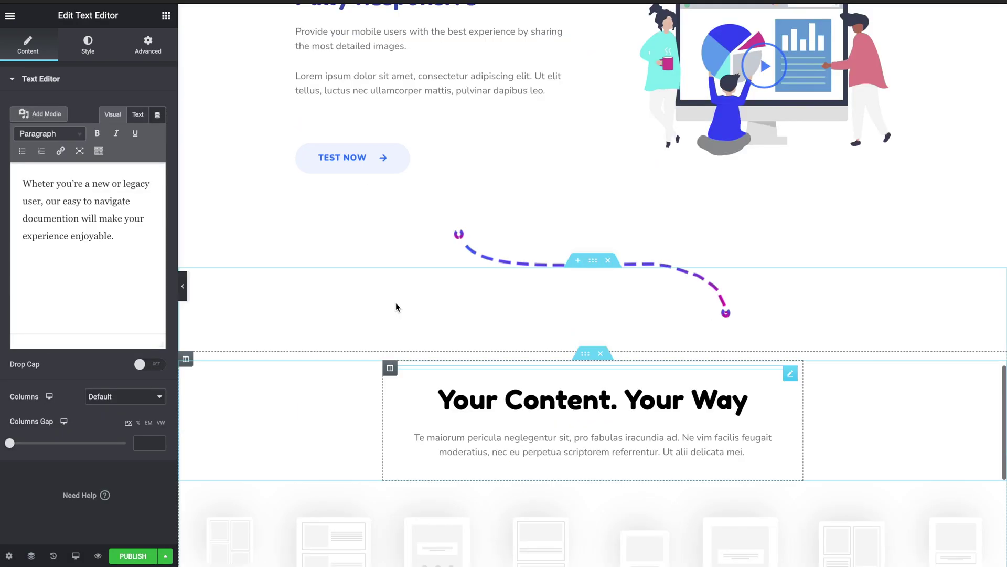
- Add a Video widget to a card and place its description text above the video
scroll(397, 307, up, 10)
click(165, 15)
drag(33, 302, 429, 228)
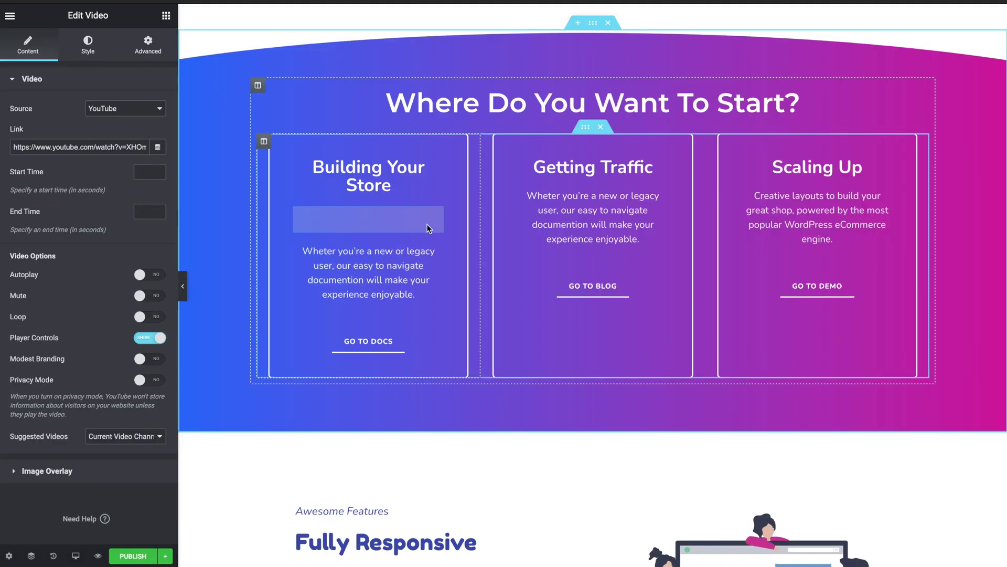
drag(441, 308, 405, 210)
- Delete the Go To Demo link buttons from the second and third cards
key(Escape)
right_click(603, 382)
click(624, 551)
right_click(817, 381)
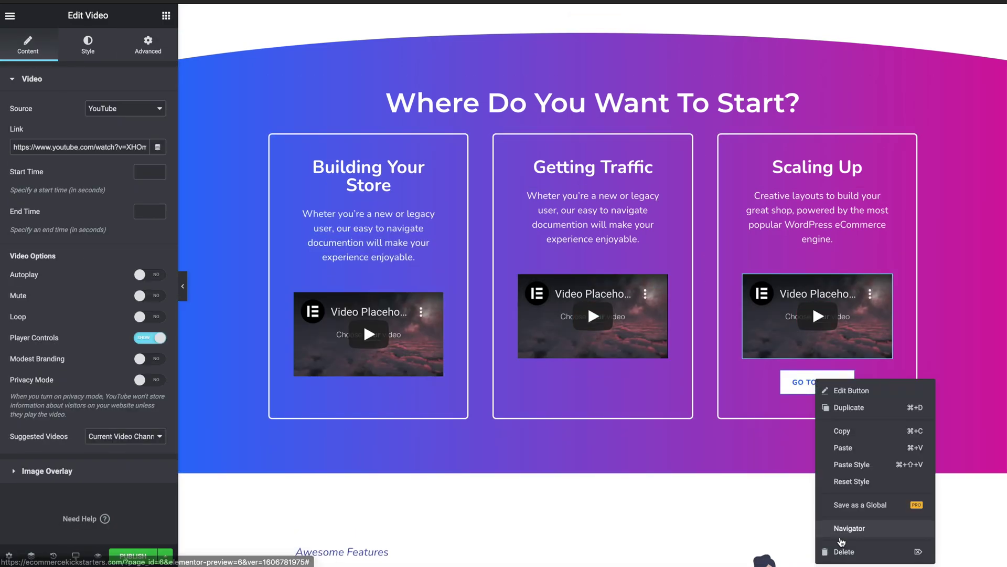
click(843, 552)
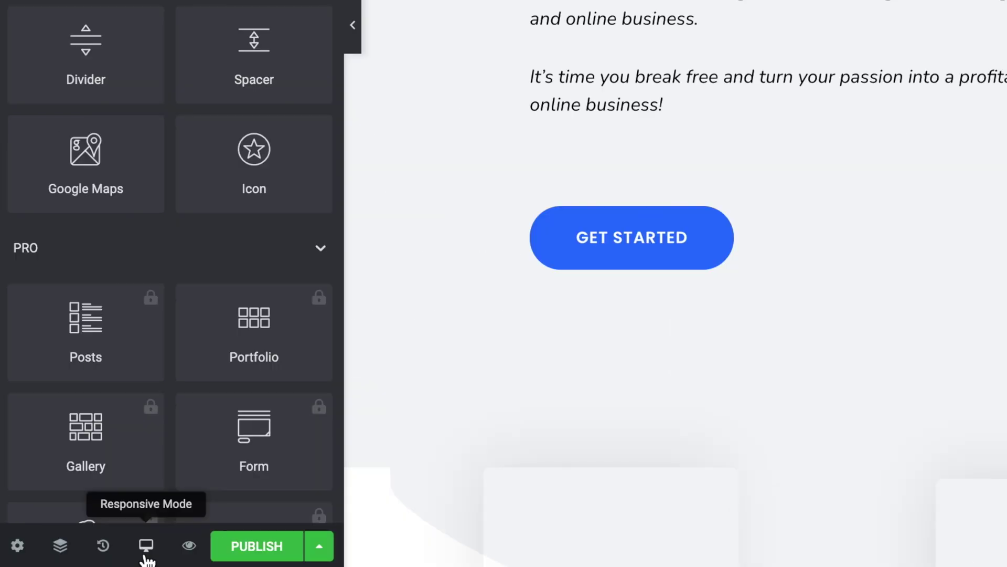
click(146, 548)
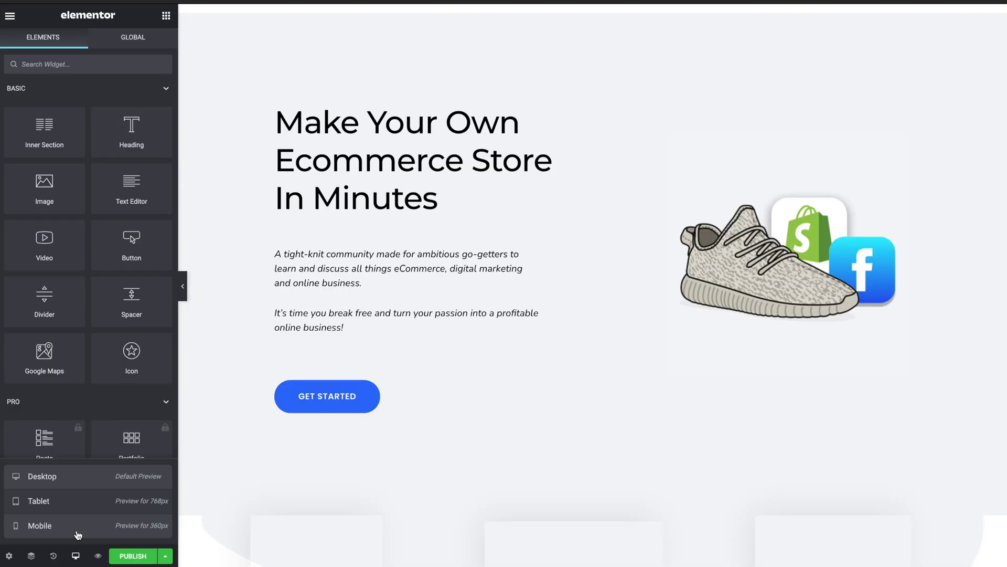
click(78, 533)
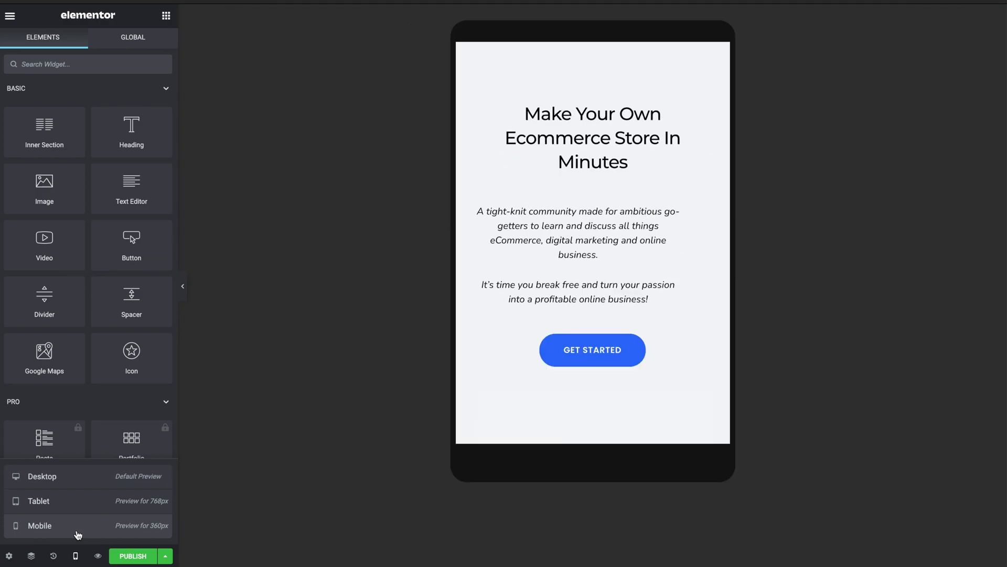
scroll(592, 160, down, 4)
scroll(593, 160, up, 5)
scroll(591, 160, up, 1)
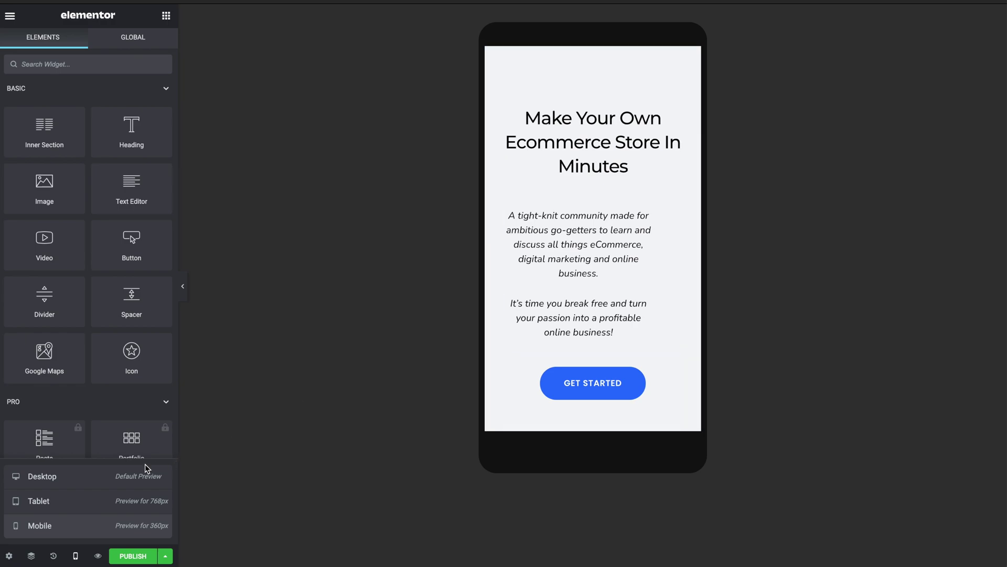
click(110, 476)
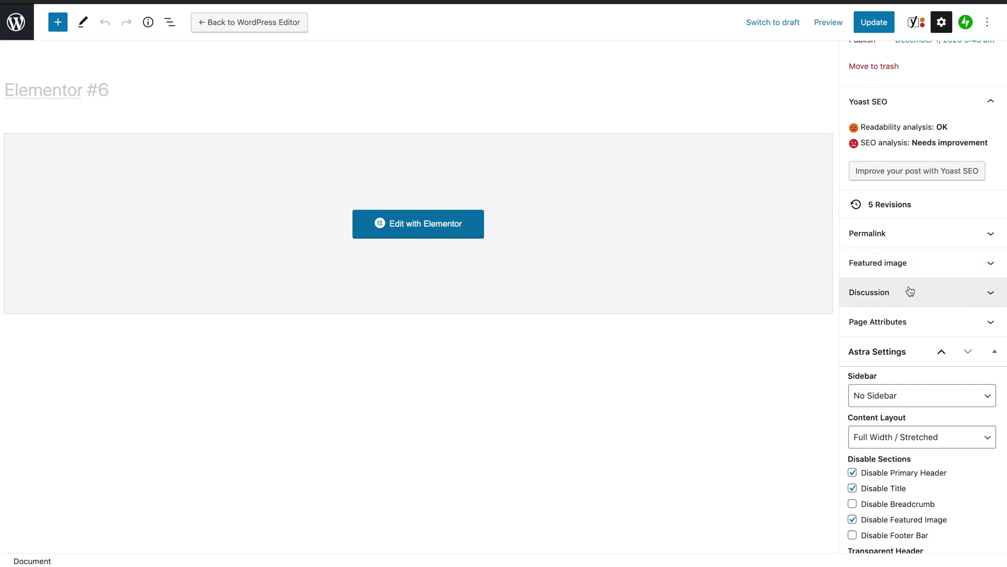
- Show Yoast's Google preview: title 'Elementor #6 - Welcome', slug elementor-6
scroll(911, 291, up, 3)
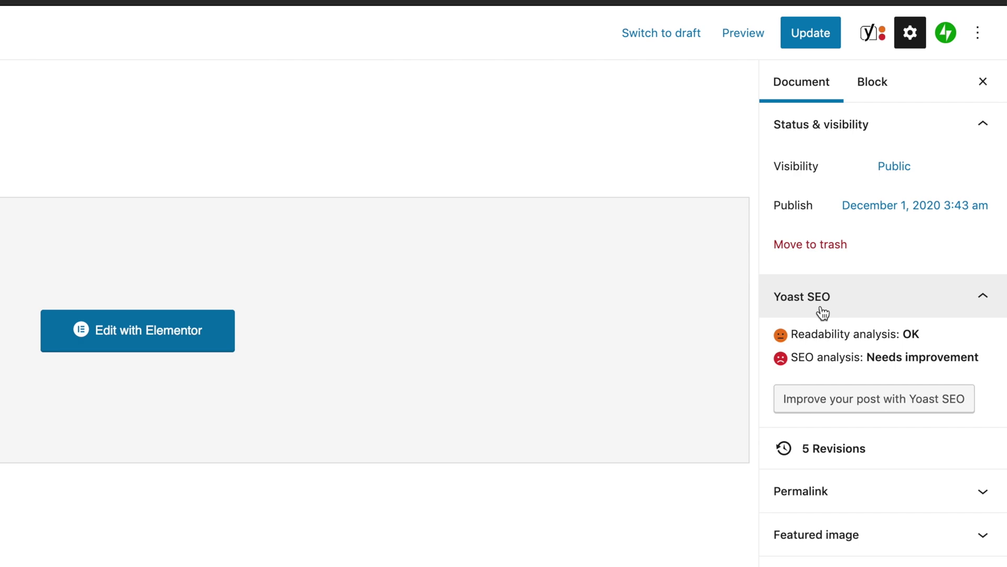
click(870, 37)
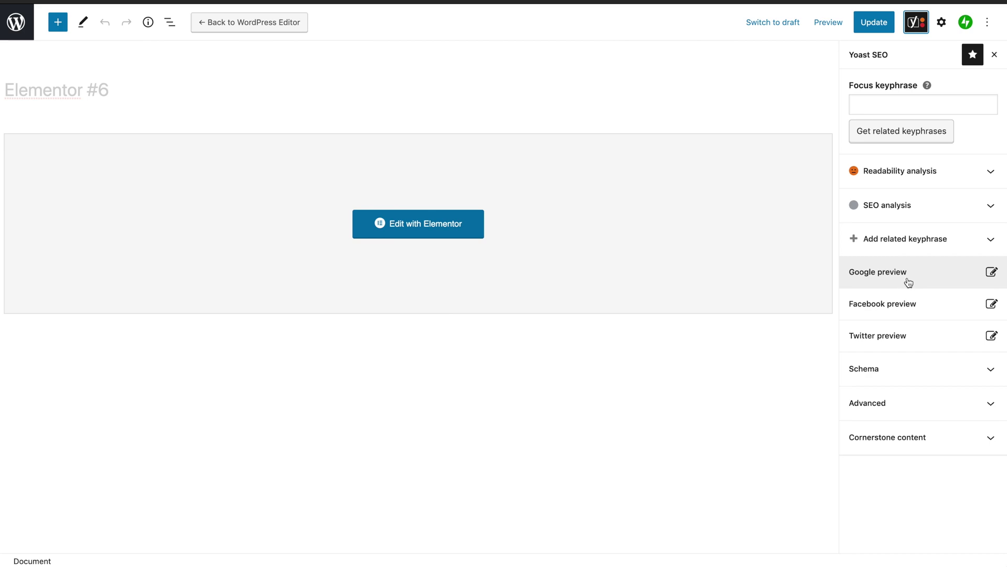
click(908, 282)
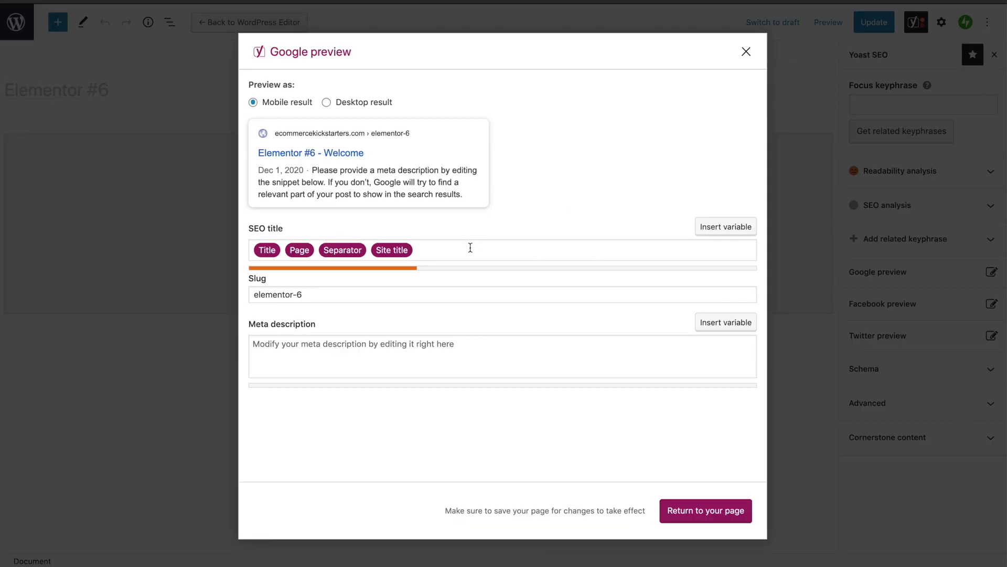
- Change the page slug from elementor-6 to 'home'
click(470, 247)
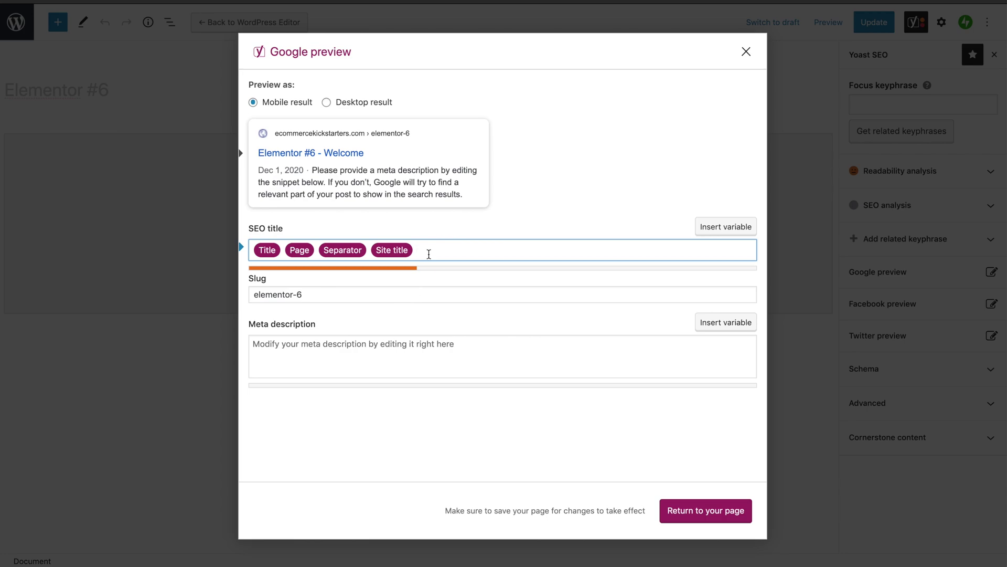
double_click(344, 300)
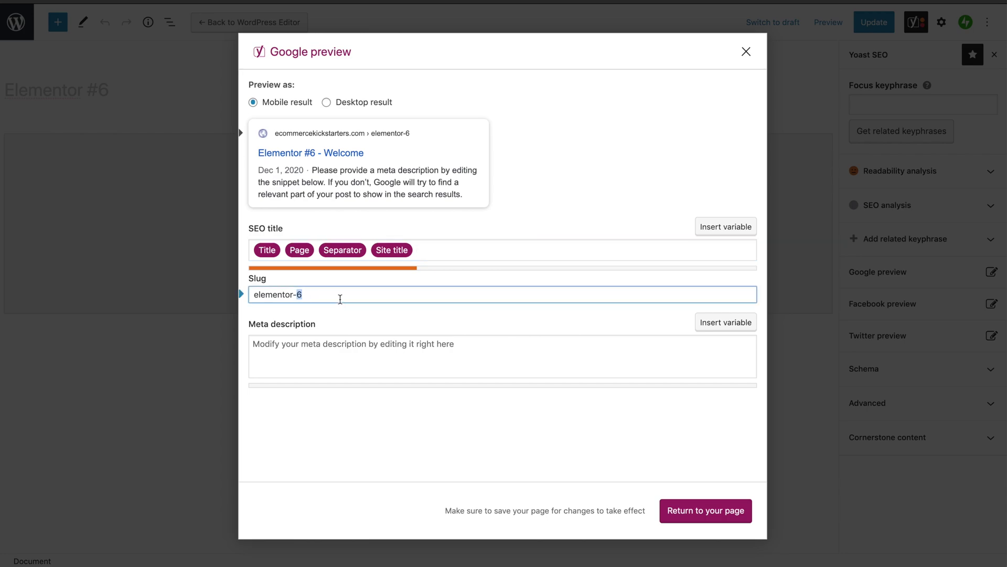
triple_click(340, 299)
text(home)
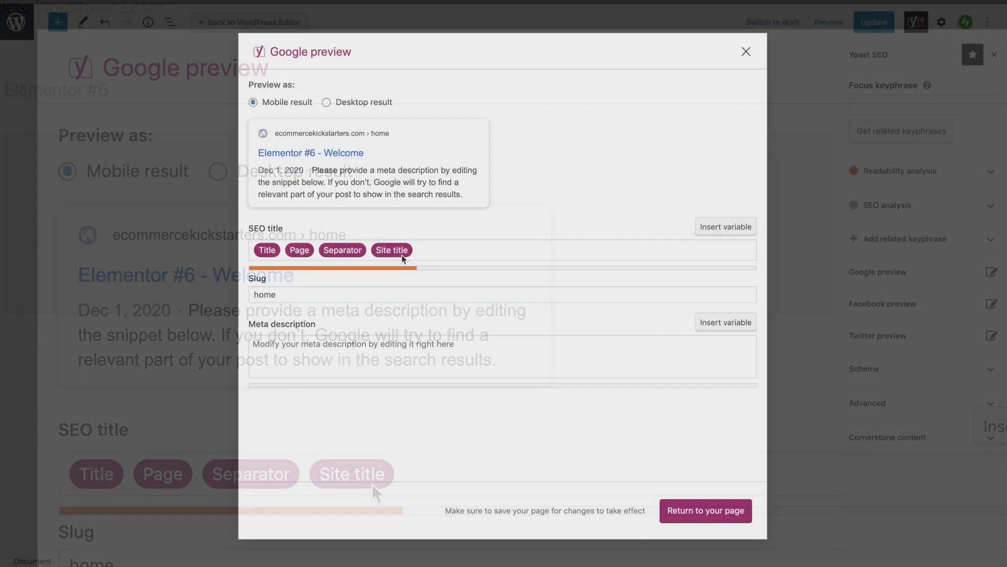
- Replace the title variables with 'Ecommerce Kickstarters – Learn to Start Ecommerce Today' and close the preview
click(422, 469)
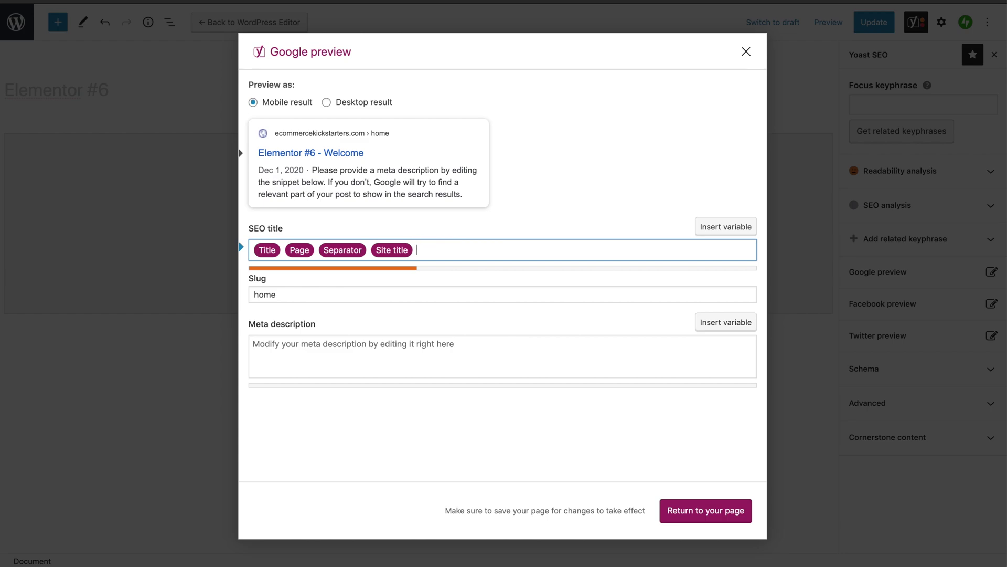
key(super+a)
key(BackSpace)
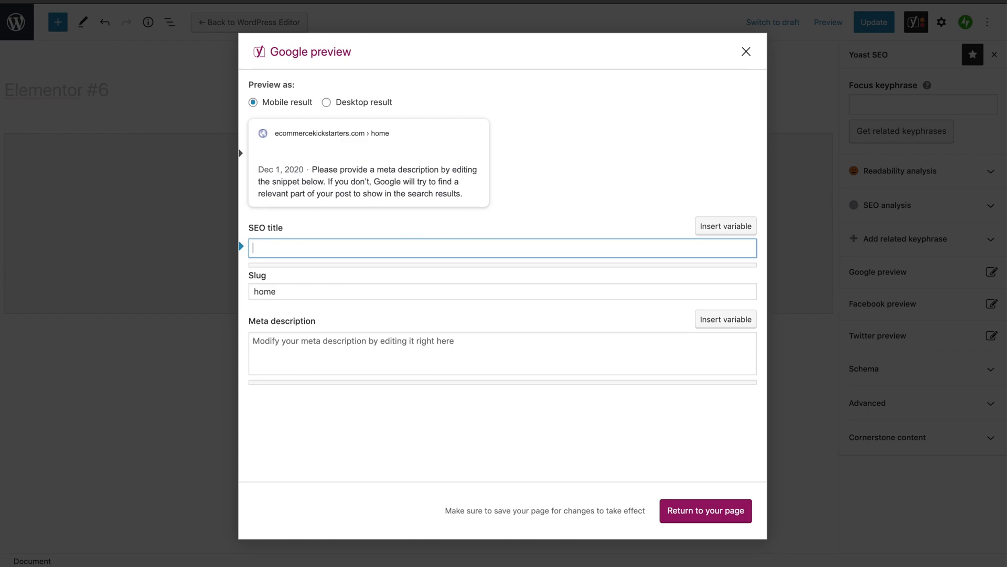
text(Ecommerc)
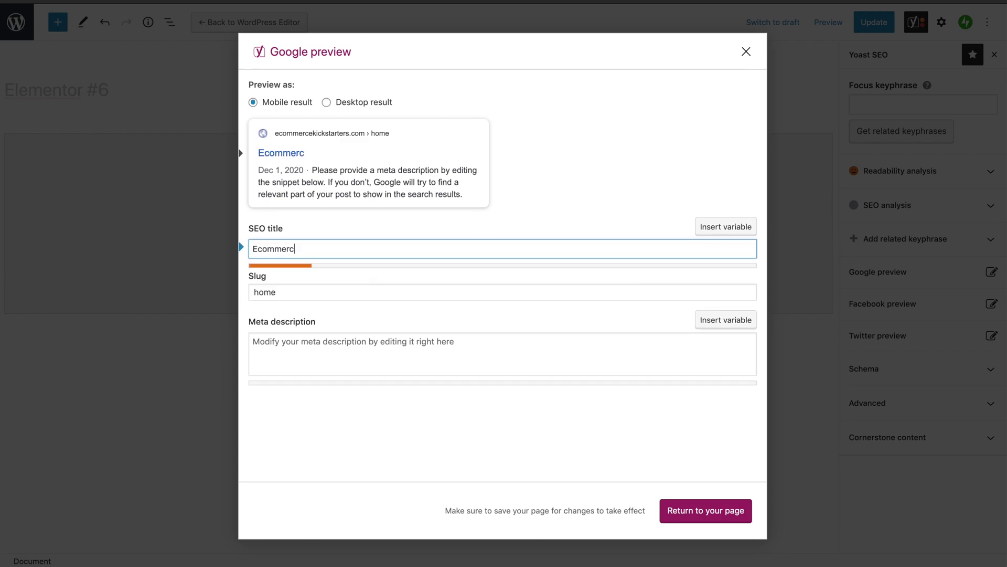
text(e Kickstarters –)
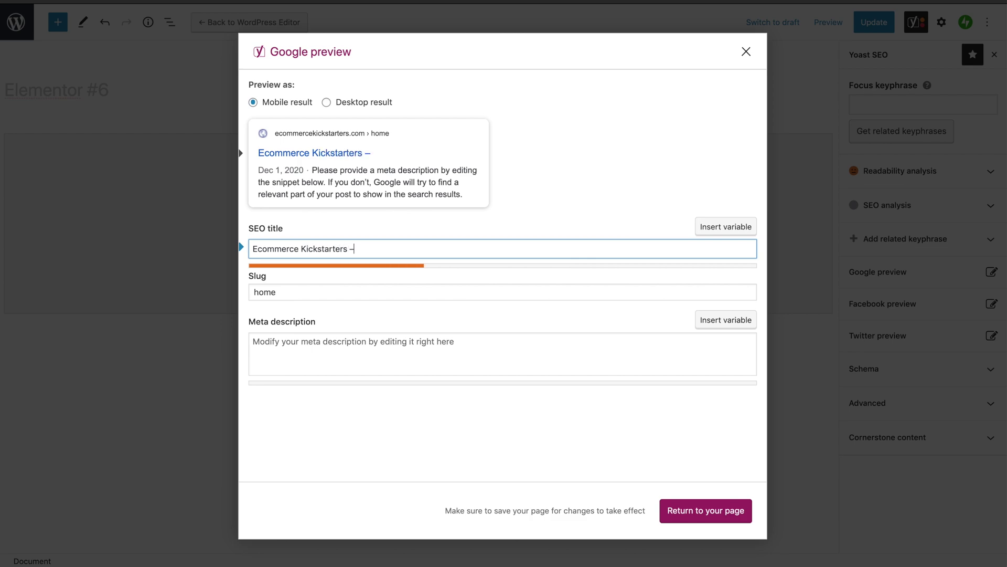
text( Learn to S)
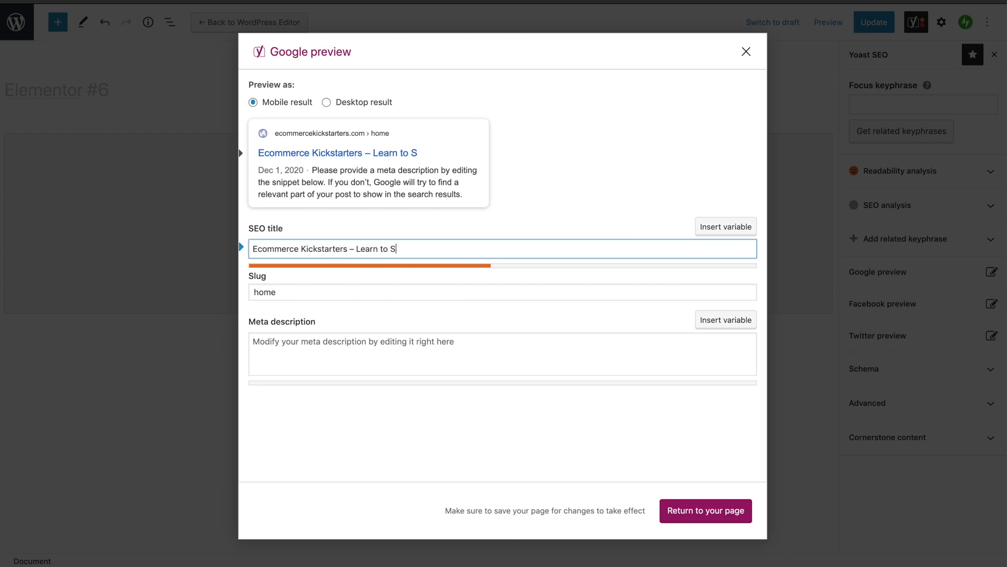
text(tart Ecommerce Today!)
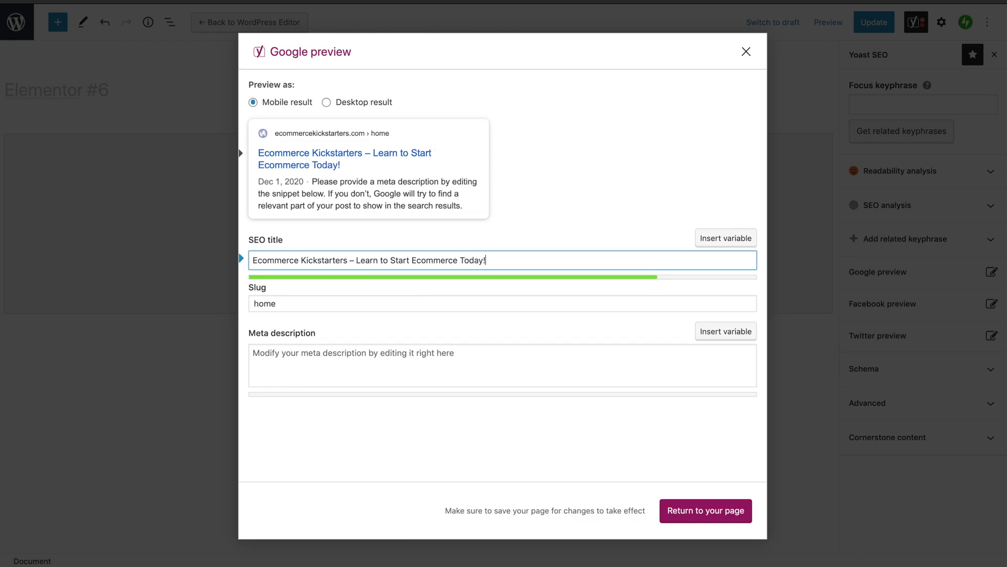
click(386, 358)
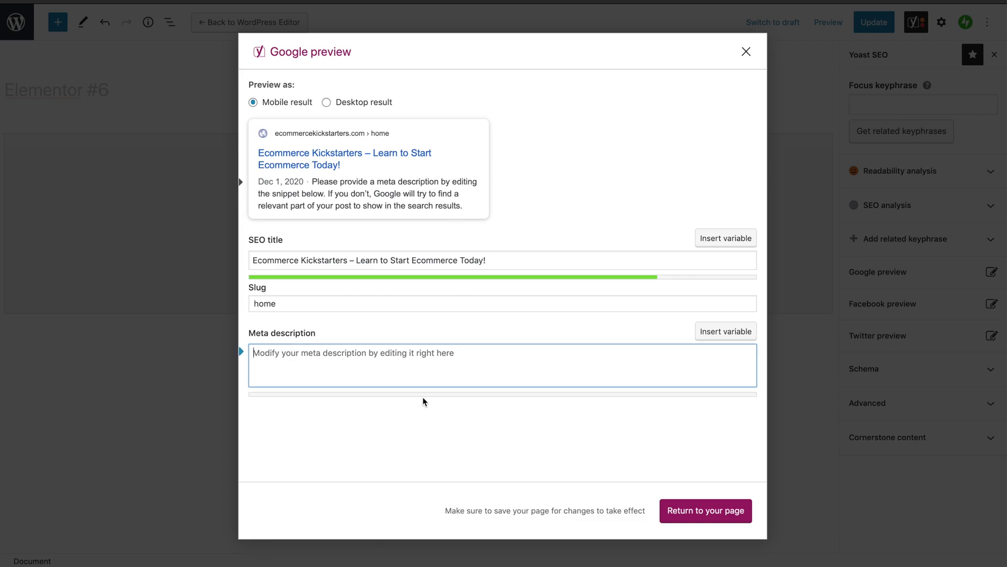
click(670, 511)
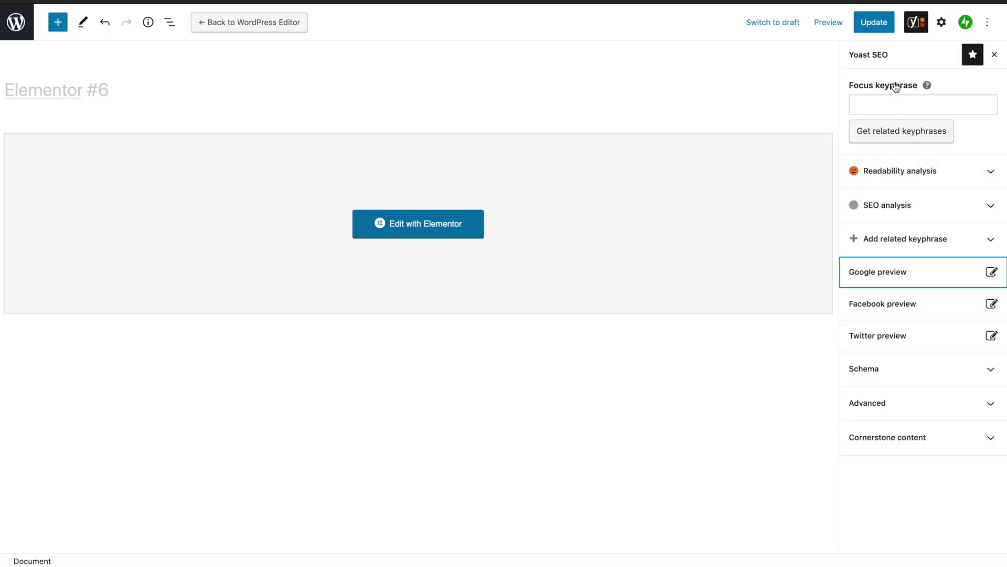
- Update the page to save the new slug and SEO title
click(875, 23)
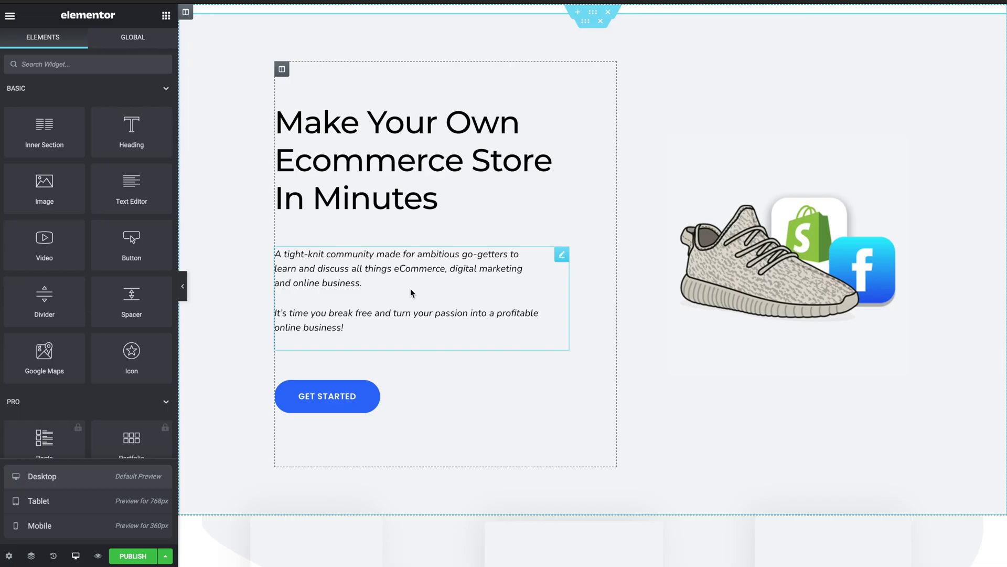